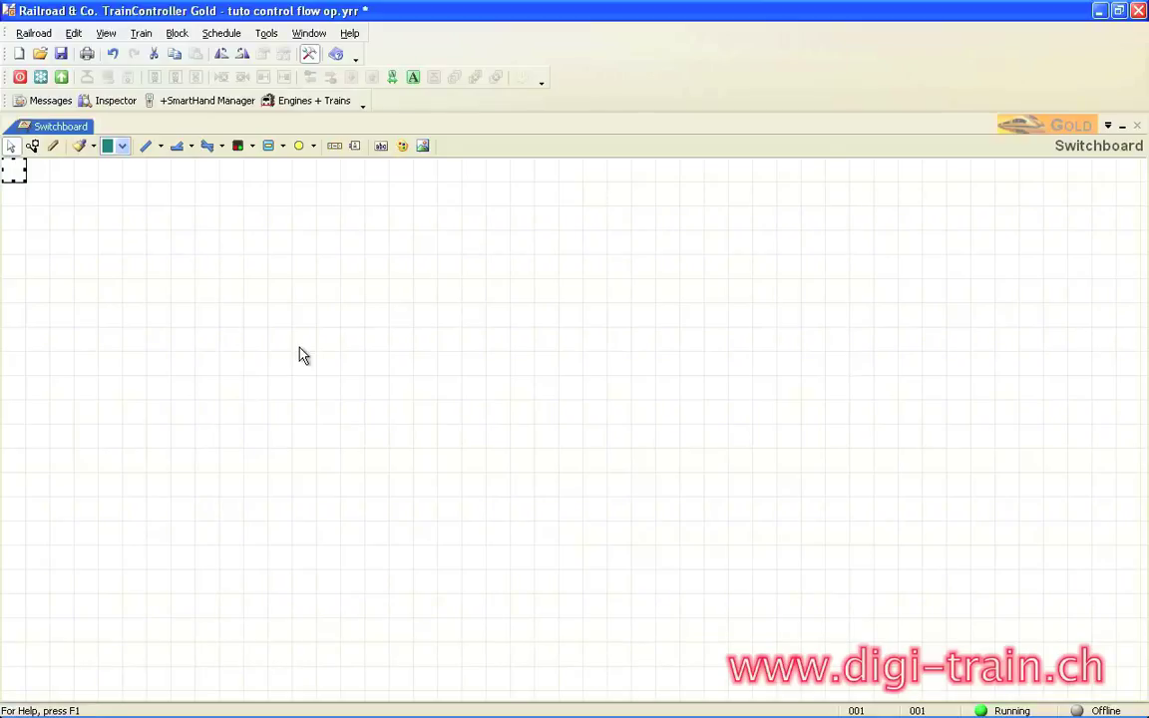
- Place a toggle switch on the switchboard at row 4, column 8
{"action": "left_click", "coordinate": [284, 148]}
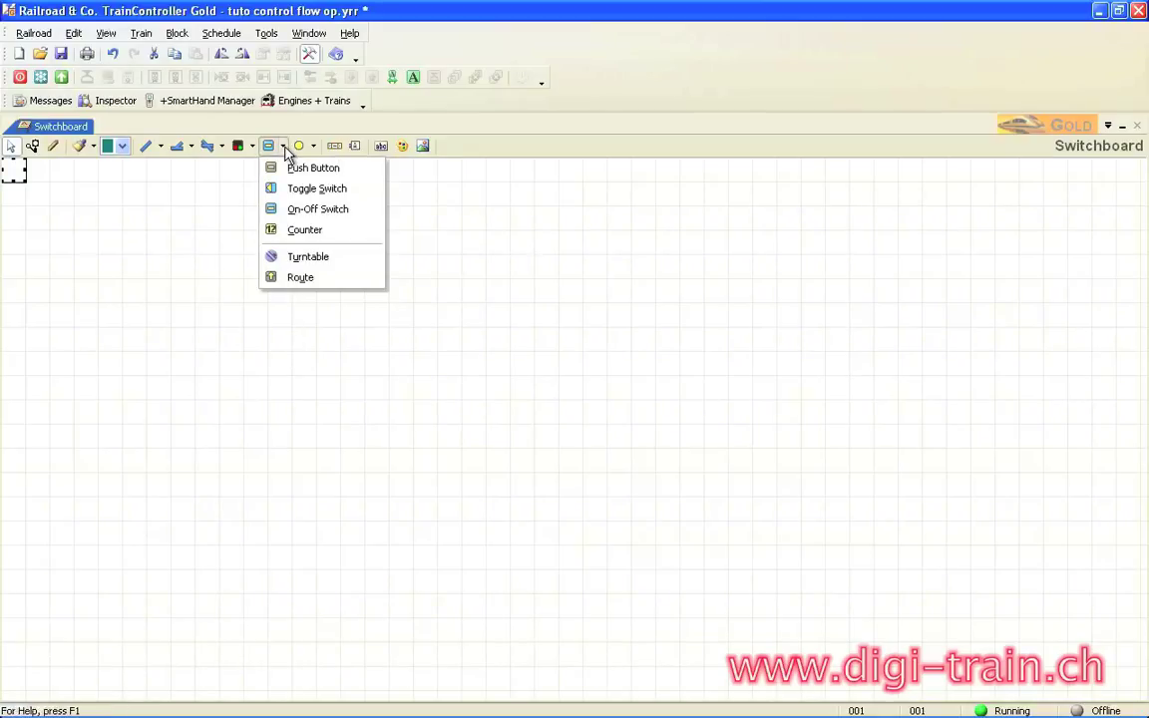
{"action": "left_click", "coordinate": [299, 189]}
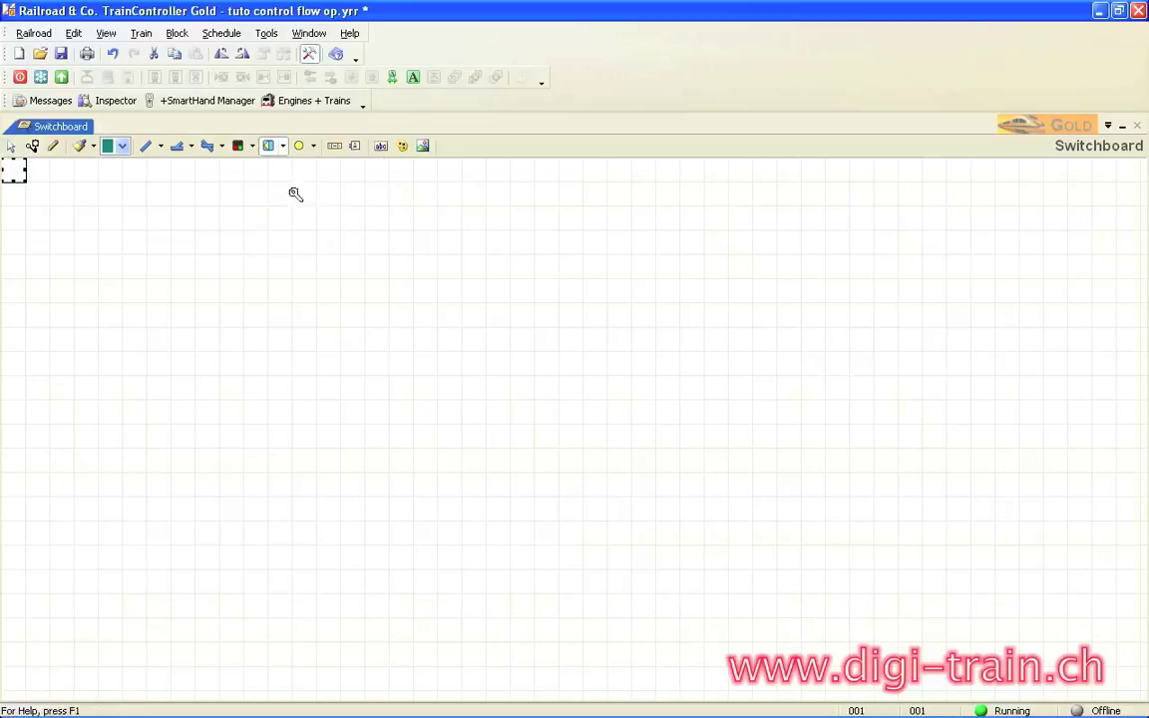
{"action": "left_click", "coordinate": [177, 250]}
- Give the toggle switch the grey and green lamp image and name it Lampe
{"action": "double_click", "coordinate": [179, 248]}
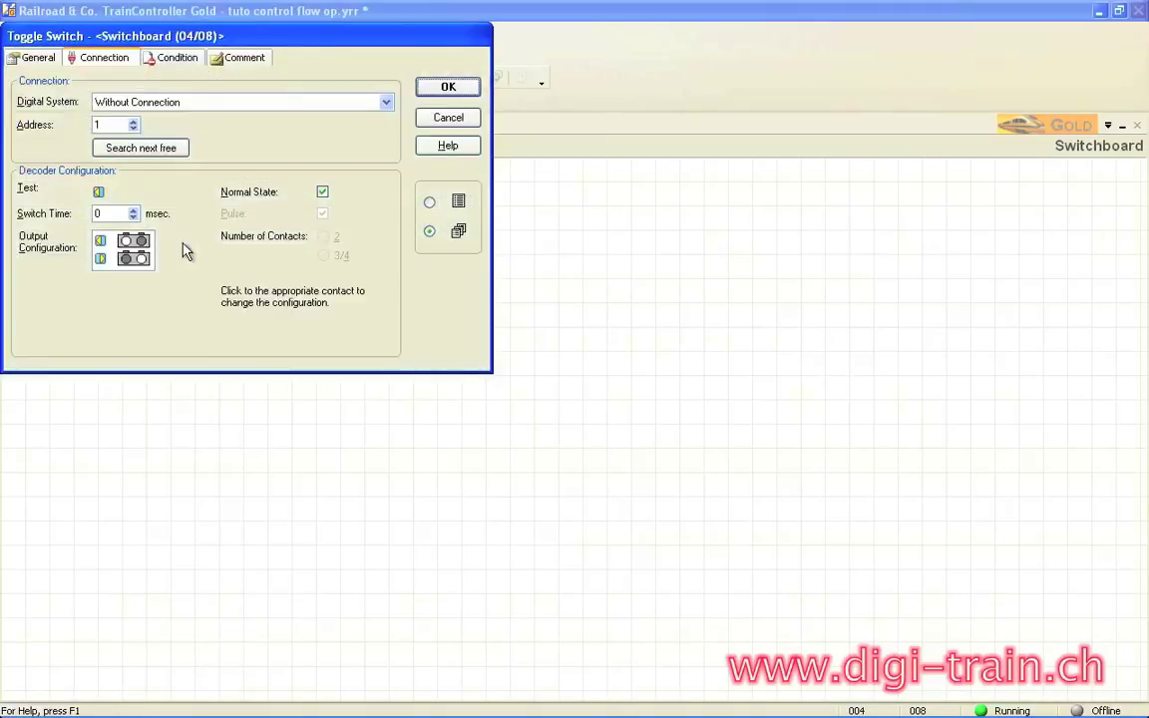
{"action": "left_click", "coordinate": [45, 57]}
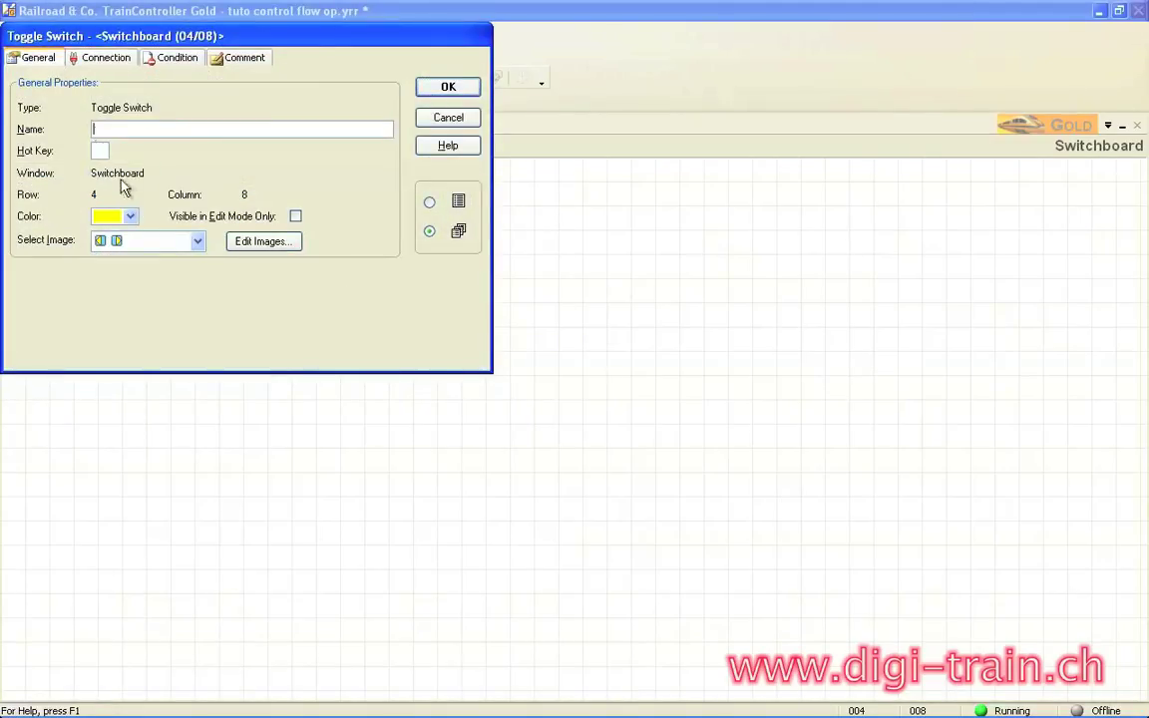
{"action": "left_click", "coordinate": [145, 240]}
{"action": "left_click", "coordinate": [154, 277]}
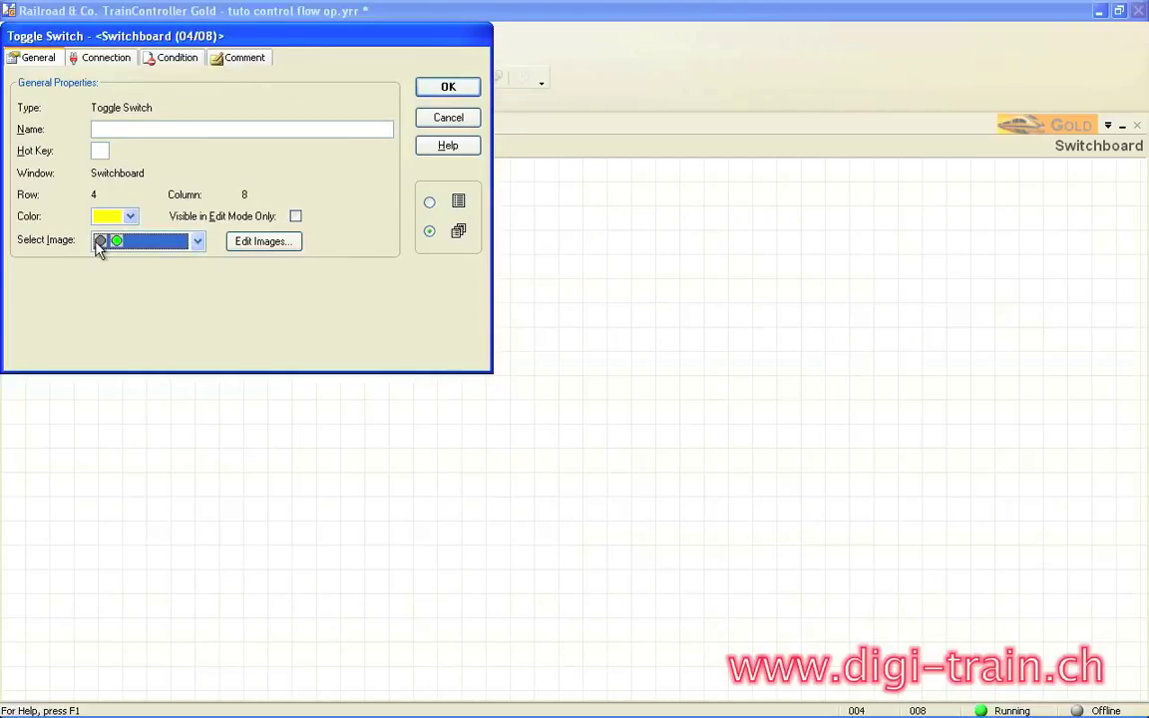
{"action": "left_click", "coordinate": [326, 127]}
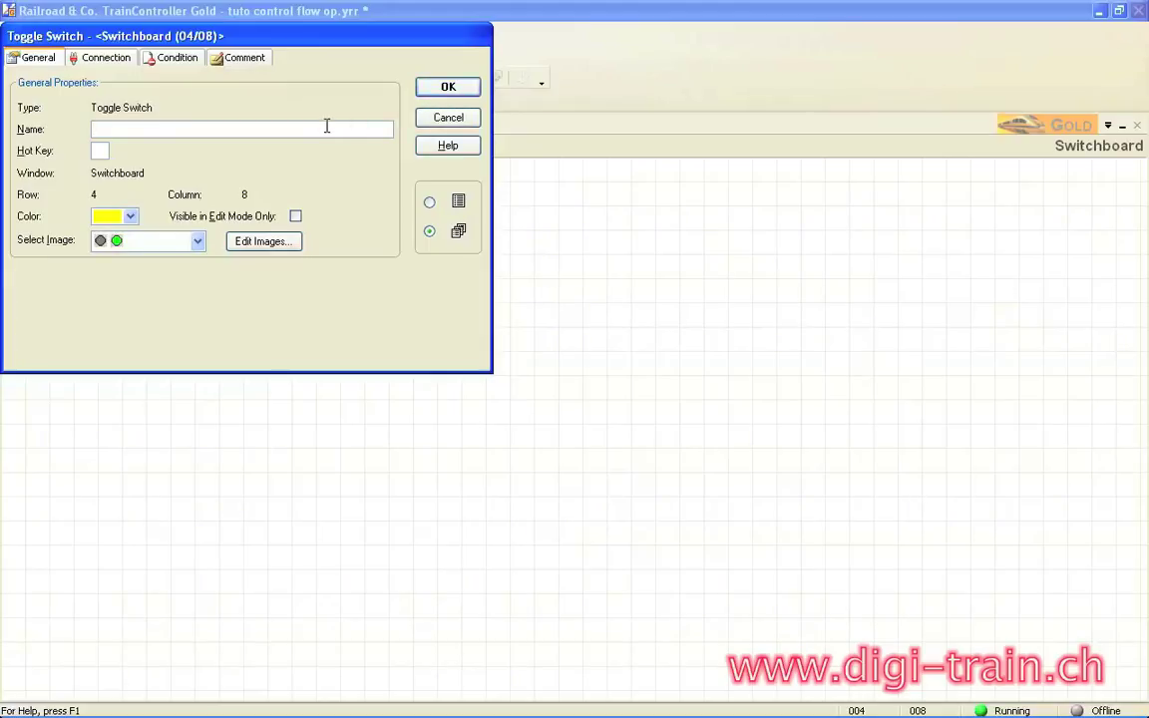
{"action": "type", "text": "Lampe"}
{"action": "left_click", "coordinate": [470, 89]}
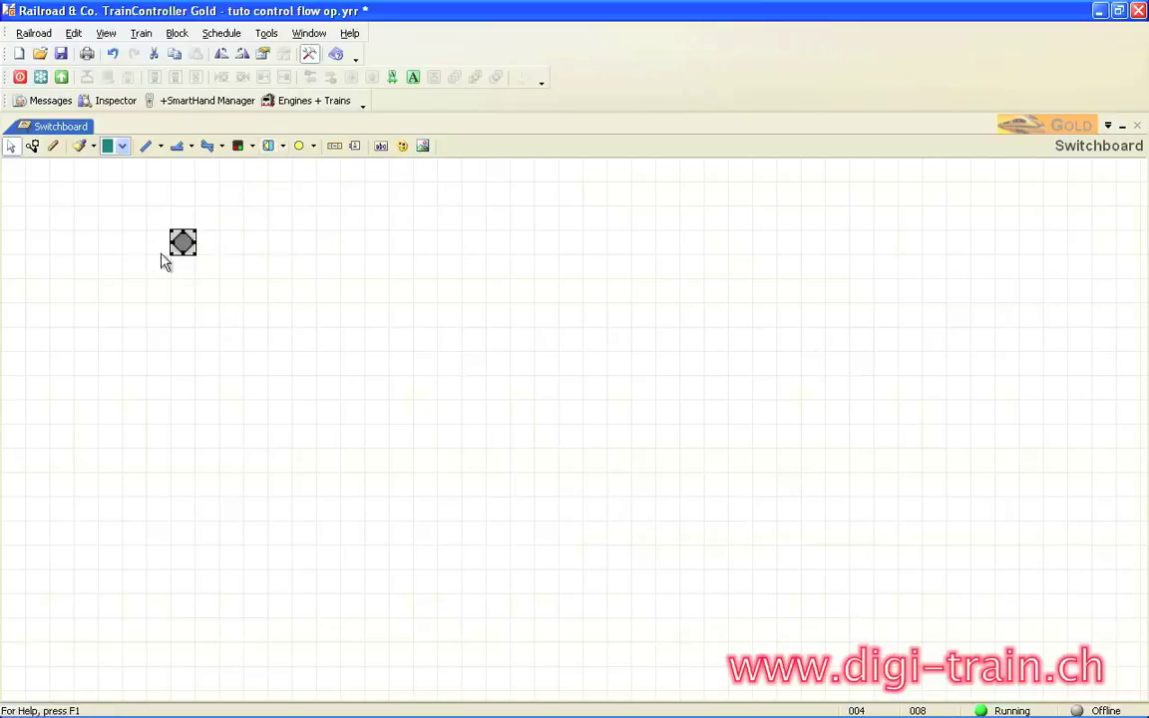
- Place an on-off switch on the switchboard at row 4, column 13
{"action": "left_click", "coordinate": [284, 146]}
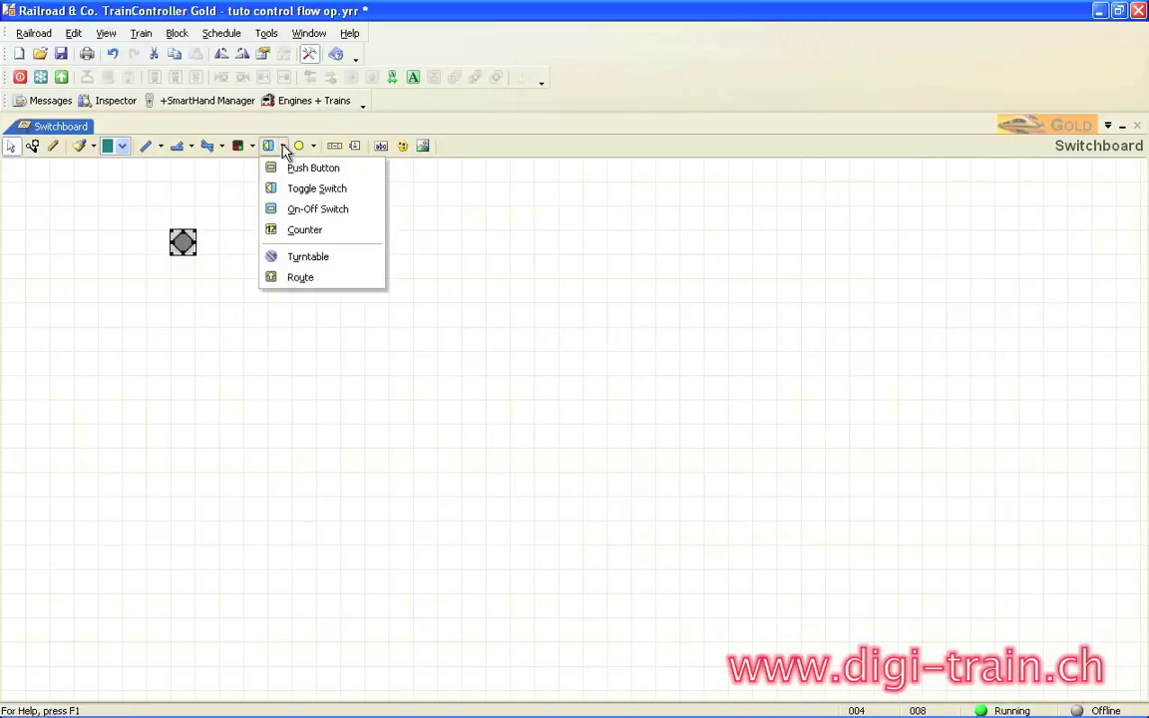
{"action": "left_click", "coordinate": [336, 214]}
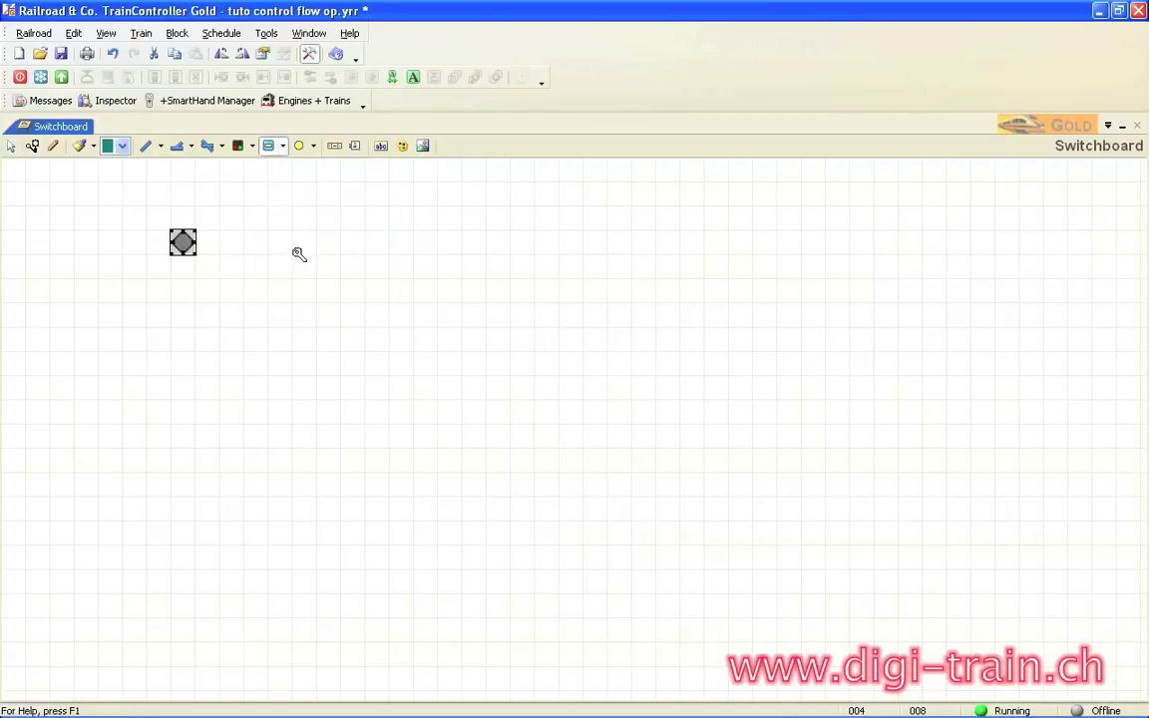
{"action": "left_click", "coordinate": [304, 246]}
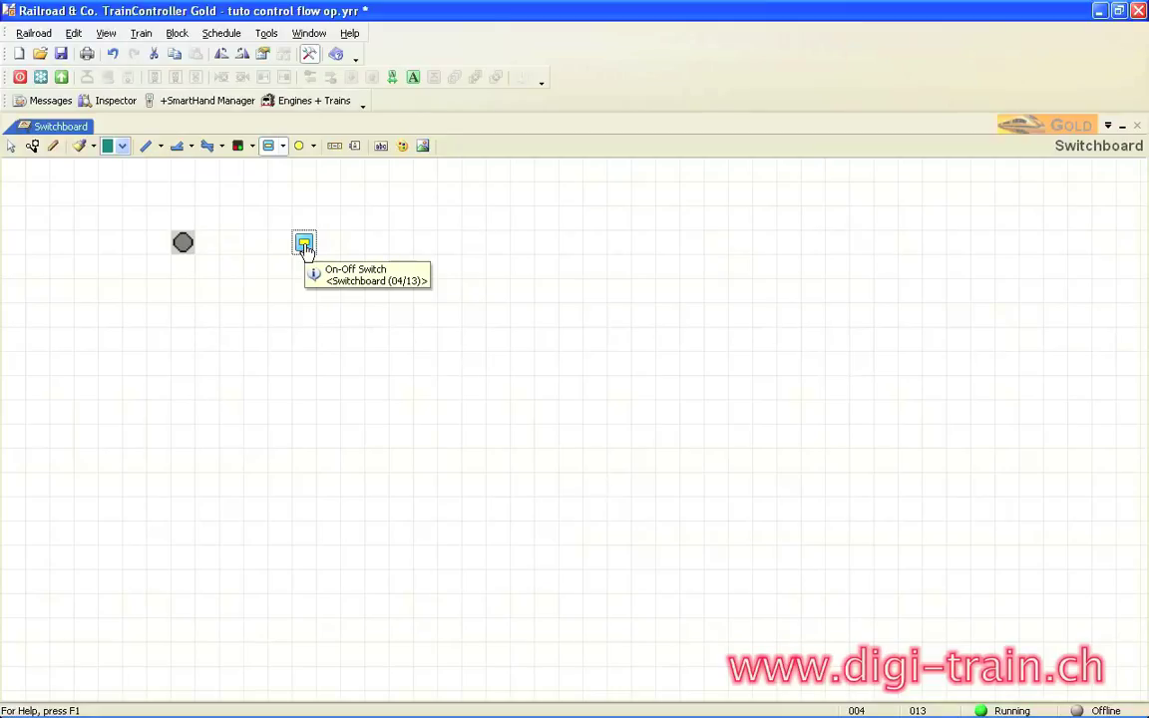
- Open the on-off switch's operations and choose the Control Flow Operations category
{"action": "double_click", "coordinate": [304, 246]}
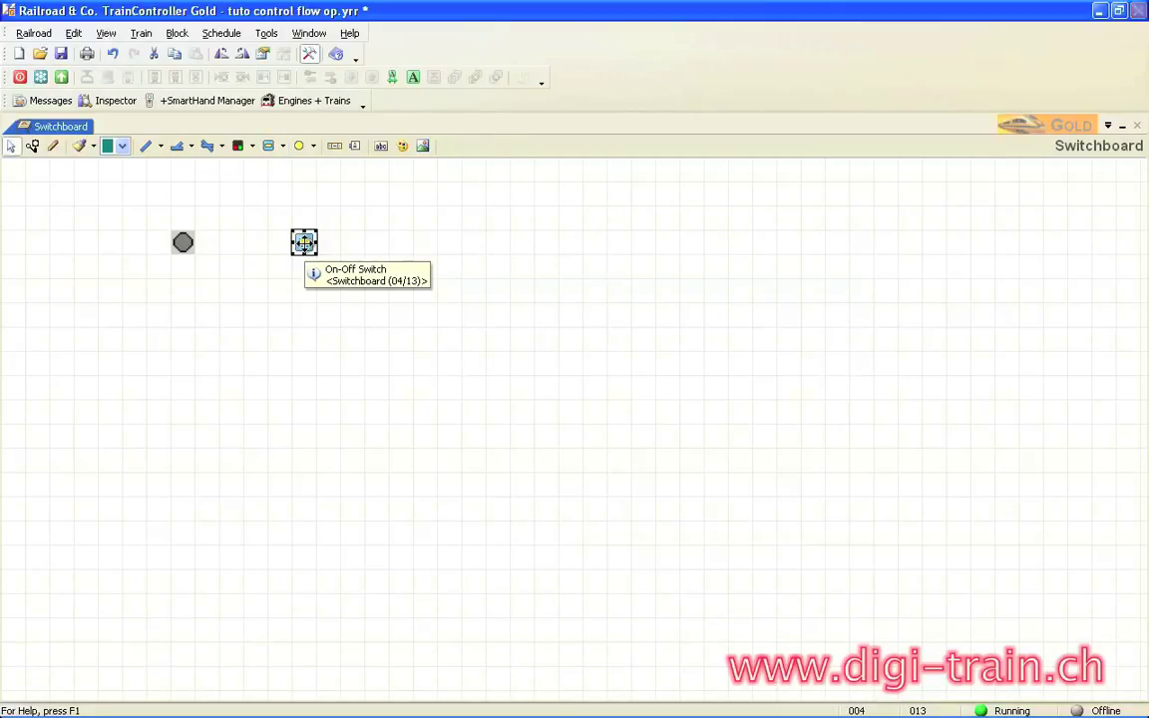
{"action": "left_click_drag", "start_coordinate": [198, 37], "coordinate": [368, 136]}
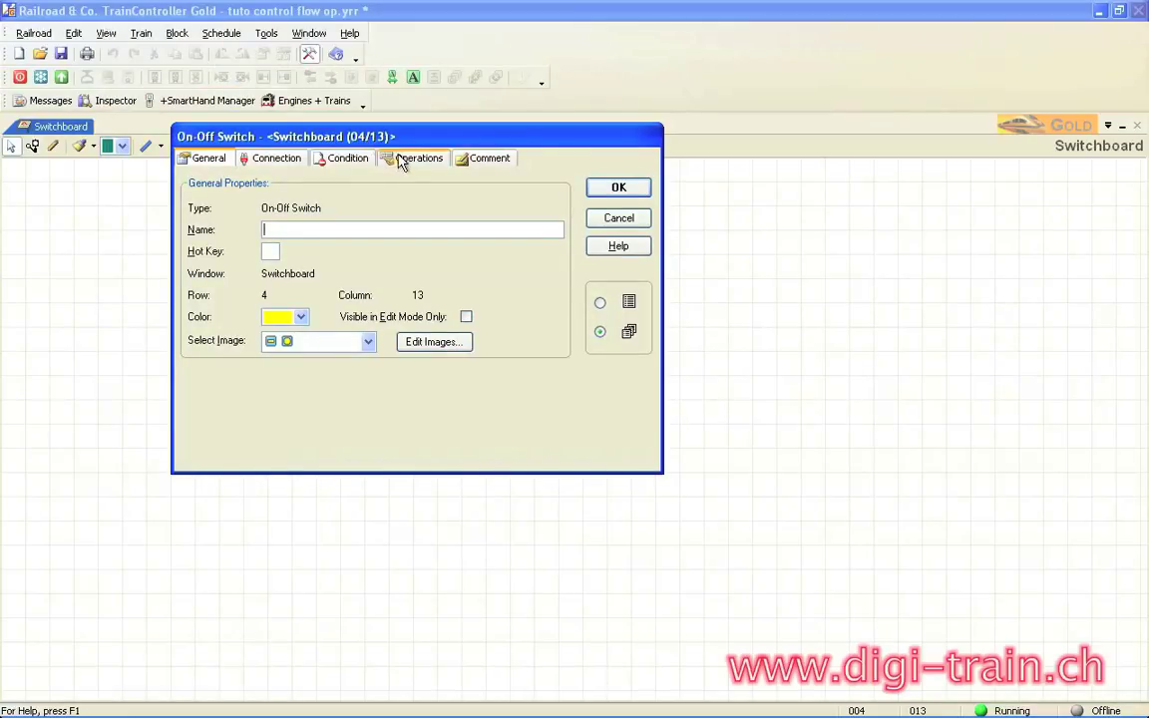
{"action": "left_click", "coordinate": [397, 159]}
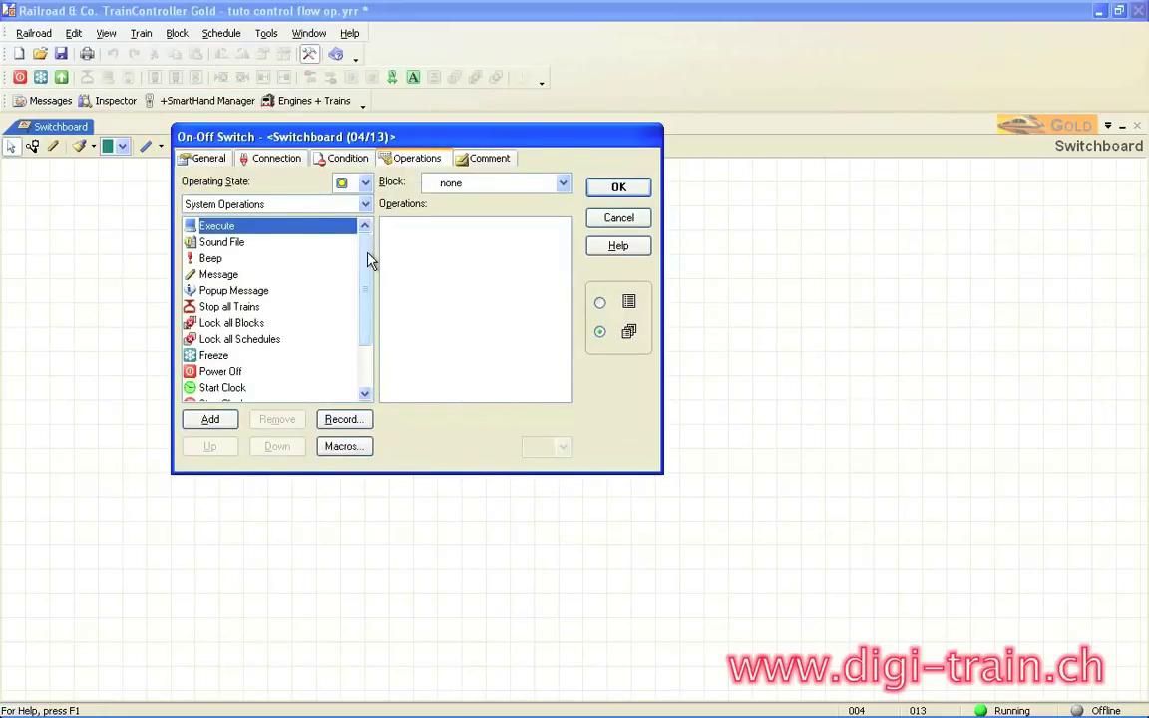
{"action": "left_click", "coordinate": [292, 205]}
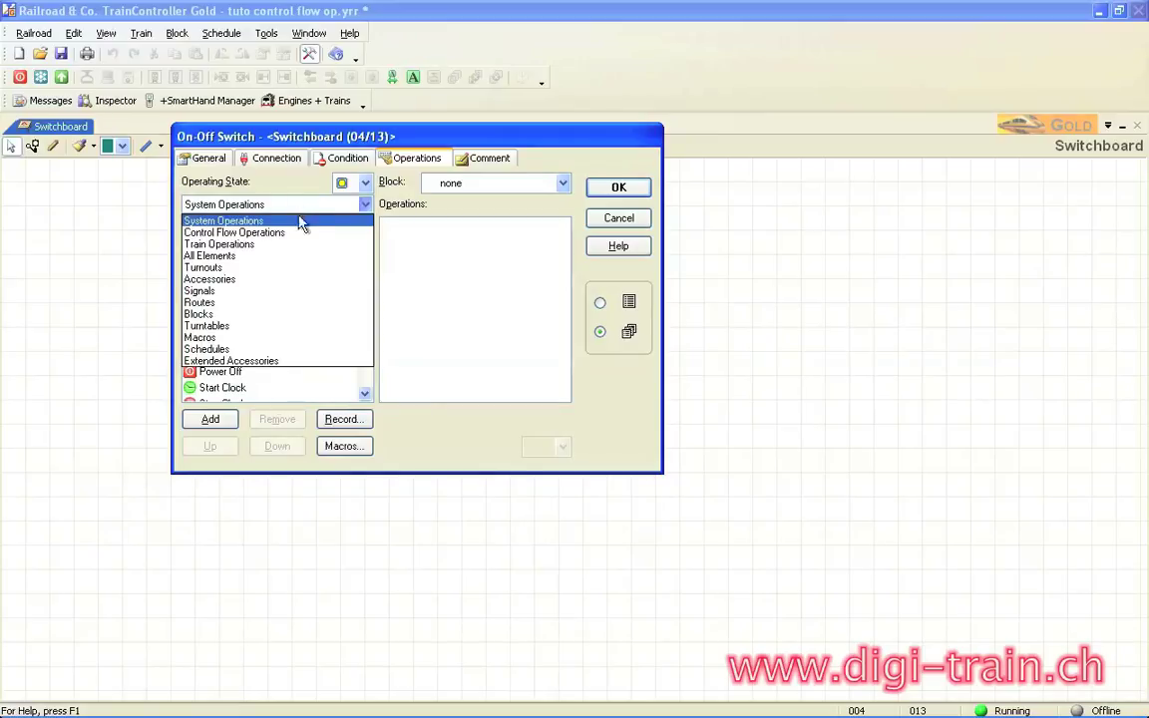
{"action": "left_click", "coordinate": [242, 234]}
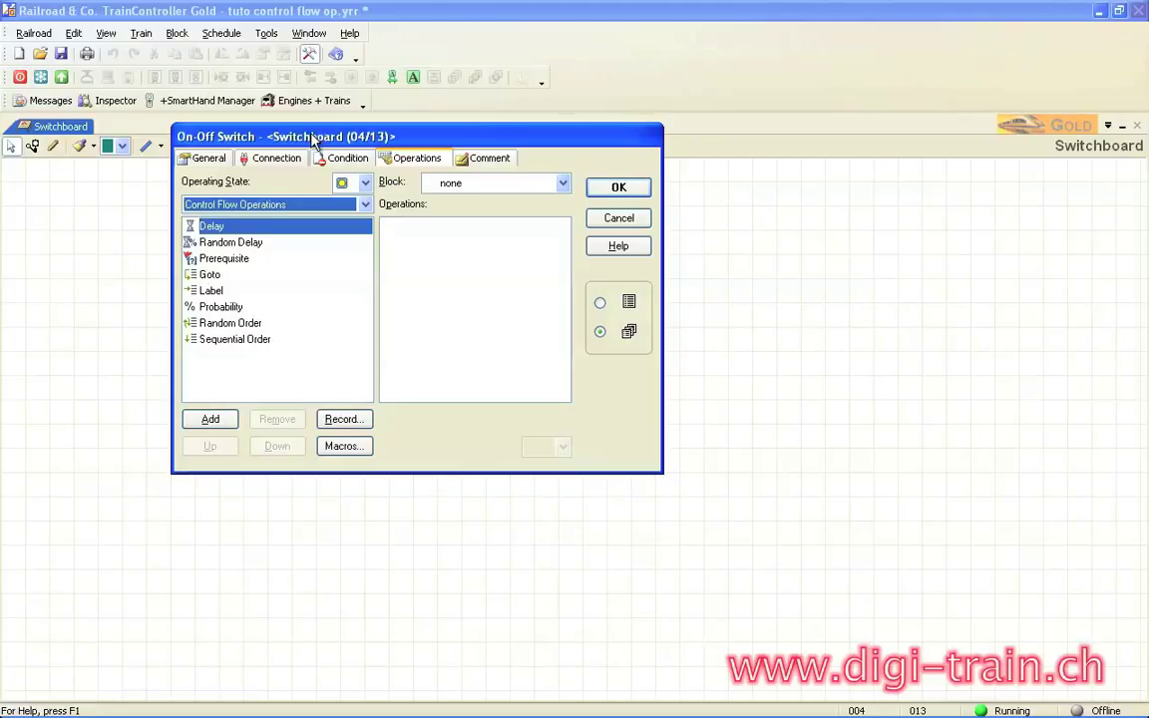
- Record switching Lampe to its green state as the first operation of the on-off switch
{"action": "left_click", "coordinate": [340, 419]}
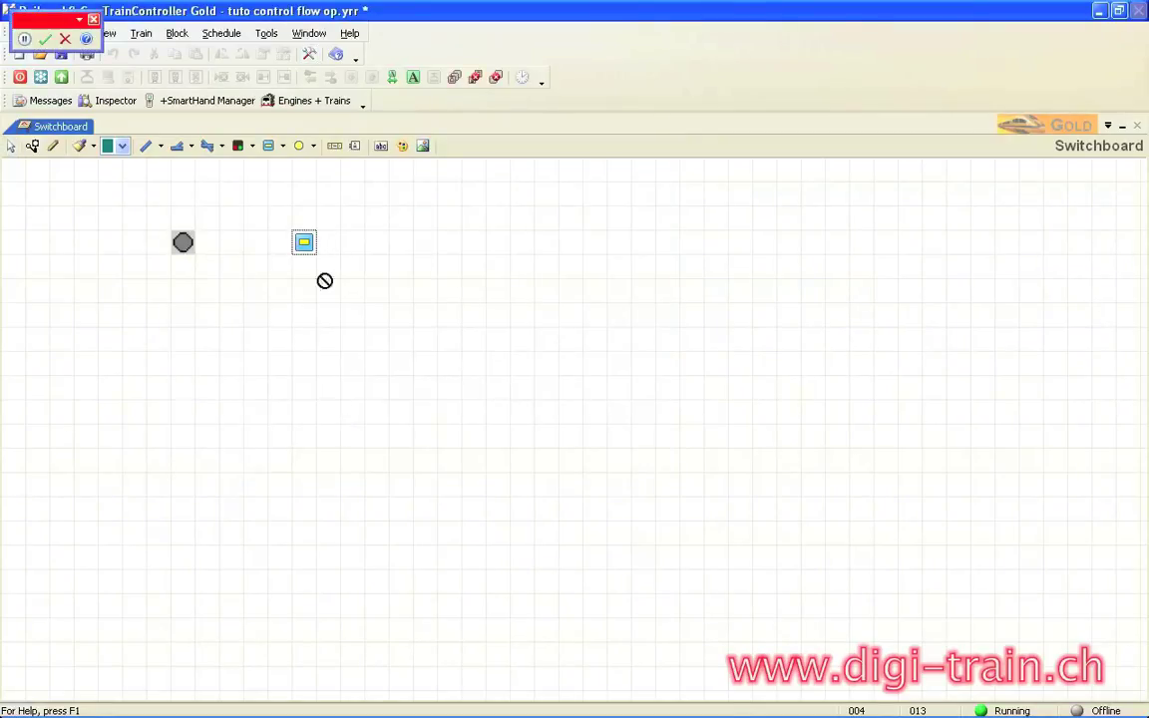
{"action": "left_click", "coordinate": [194, 246]}
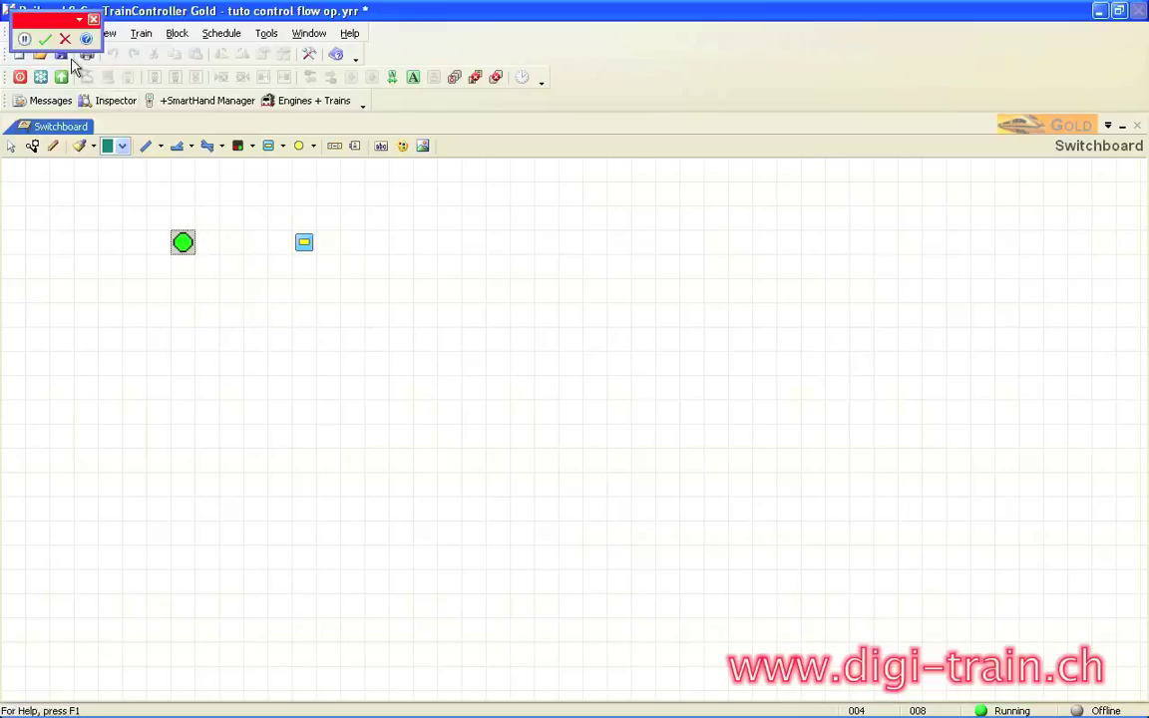
{"action": "left_click", "coordinate": [48, 42]}
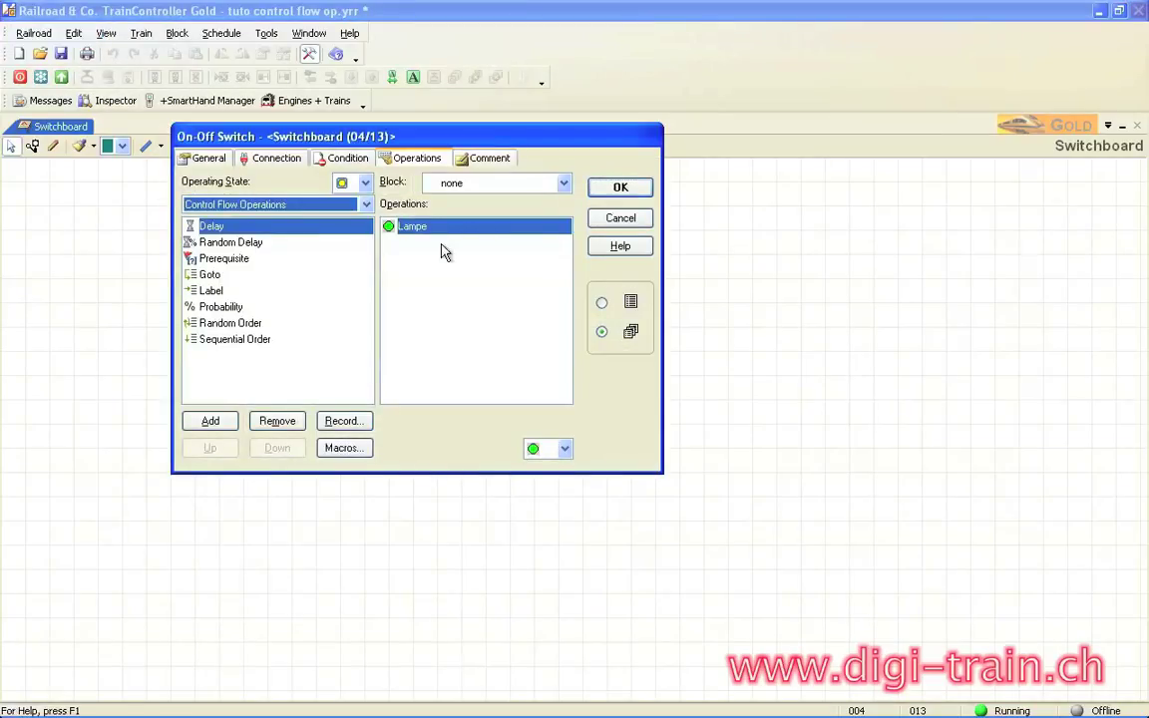
{"action": "mouse_move", "coordinate": [444, 231]}
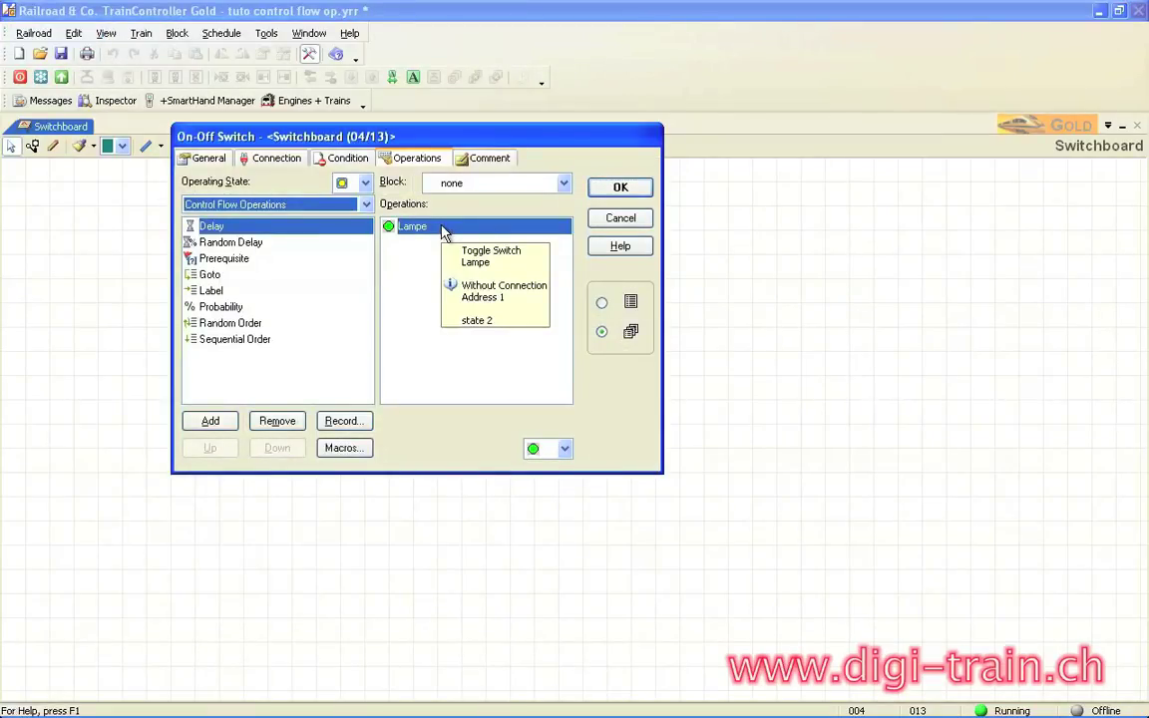
- Add a Delay operation after the green Lampe operation and set its time to 00:00:00.500
{"action": "left_click", "coordinate": [320, 231]}
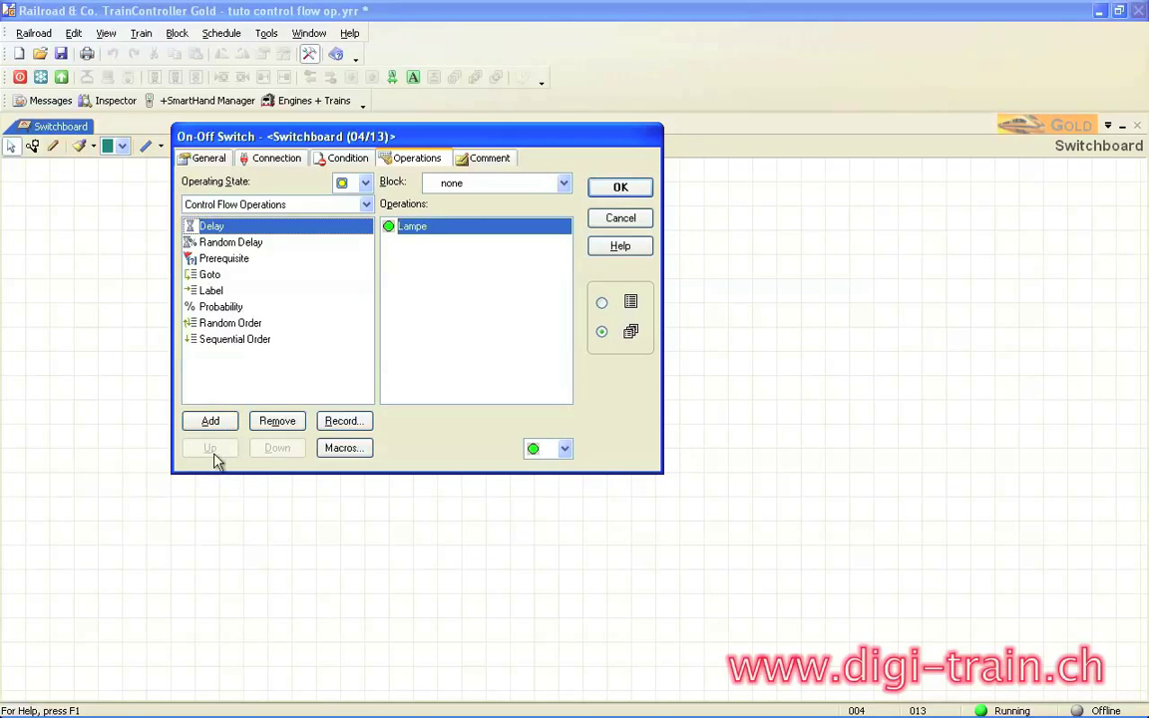
{"action": "left_click", "coordinate": [210, 421]}
{"action": "double_click", "coordinate": [464, 242]}
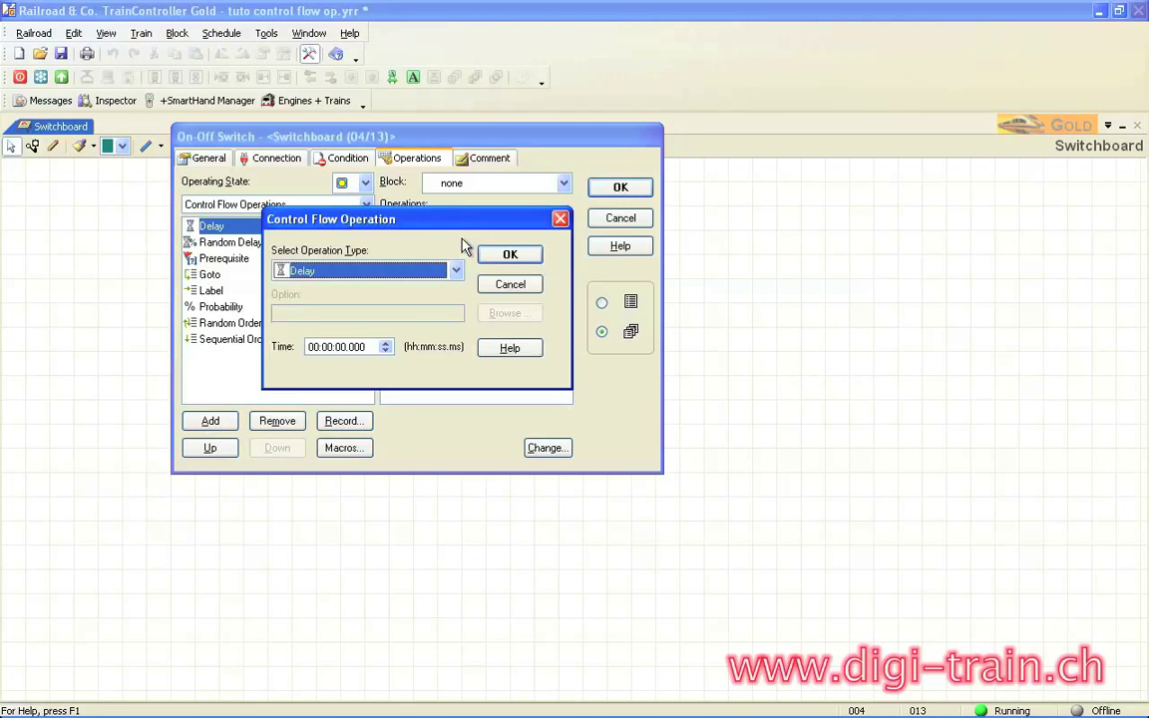
{"action": "left_click", "coordinate": [356, 348]}
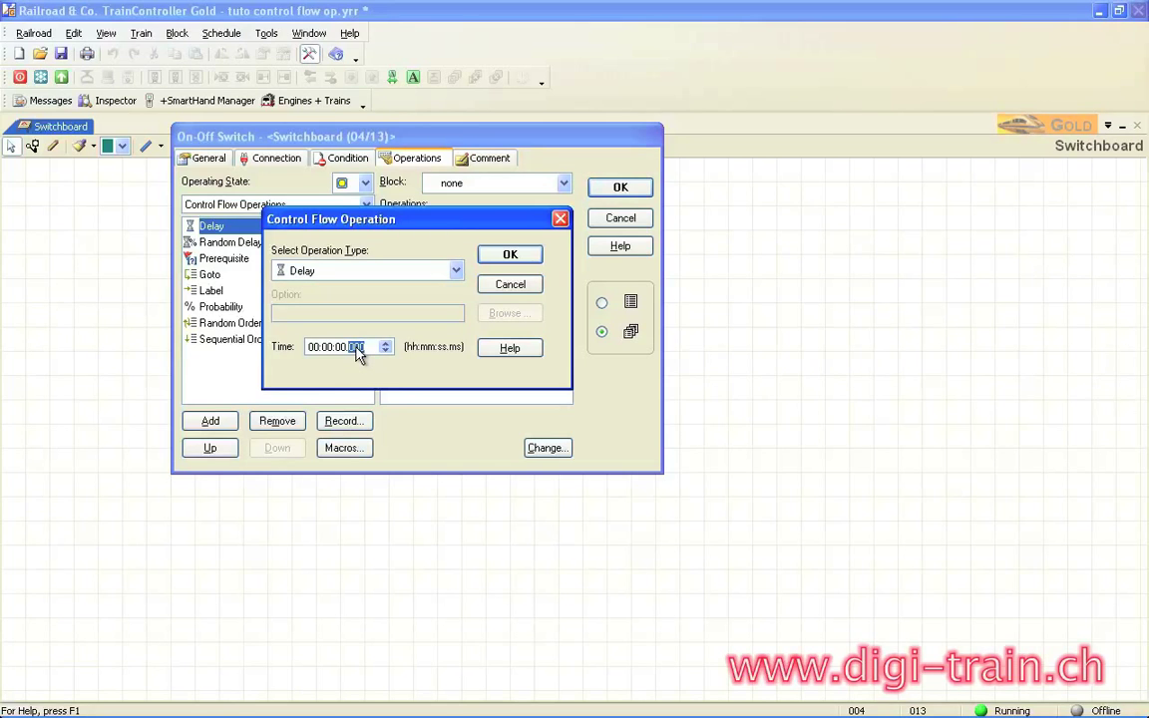
{"action": "type", "text": "500"}
{"action": "left_click", "coordinate": [509, 255]}
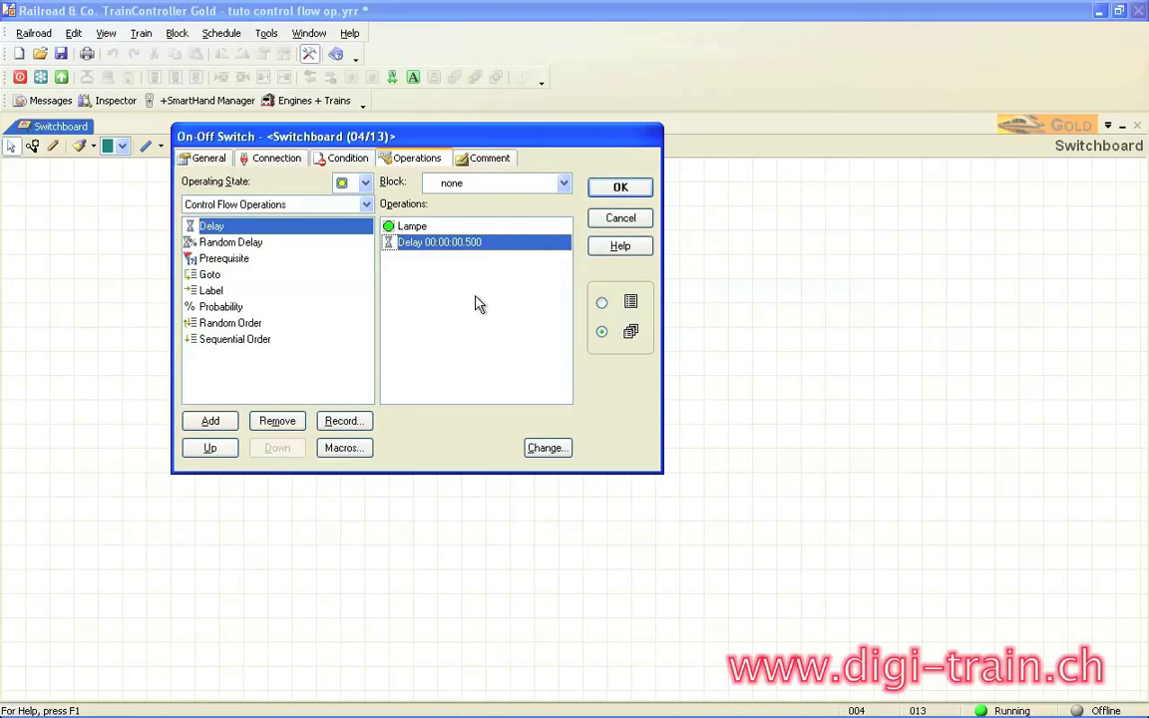
- Record switching Lampe back to its grey state as the operation following the delay
{"action": "left_click", "coordinate": [342, 421]}
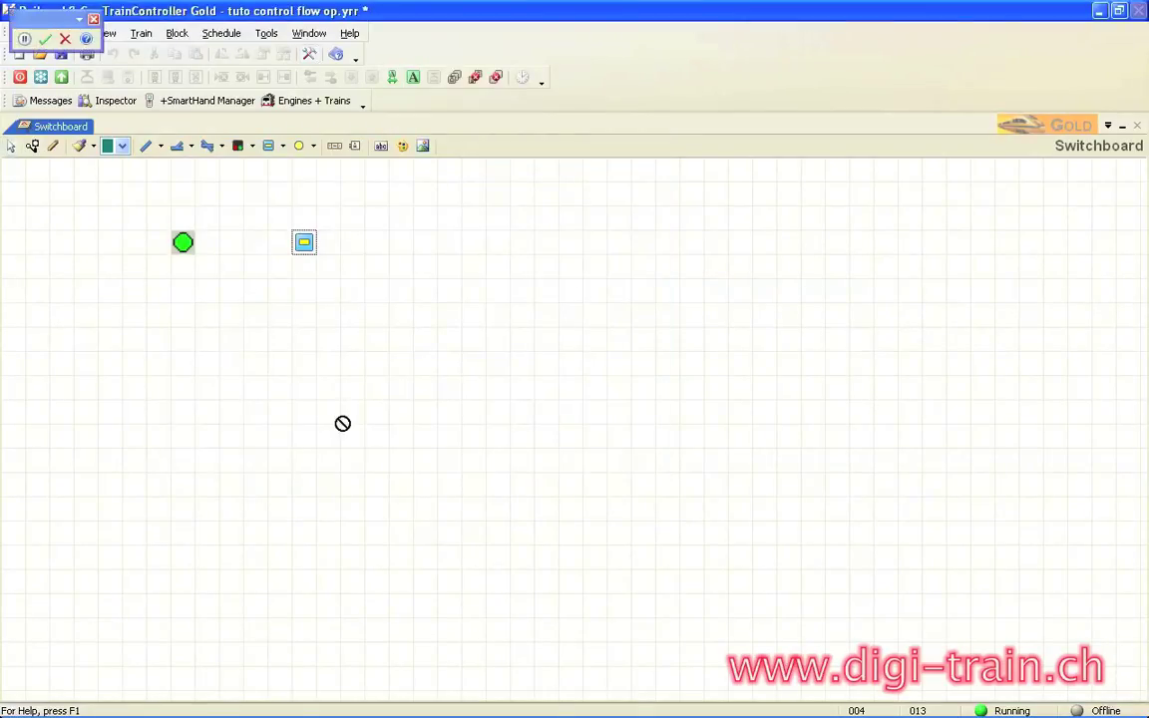
{"action": "left_click", "coordinate": [180, 242]}
{"action": "left_click", "coordinate": [44, 40]}
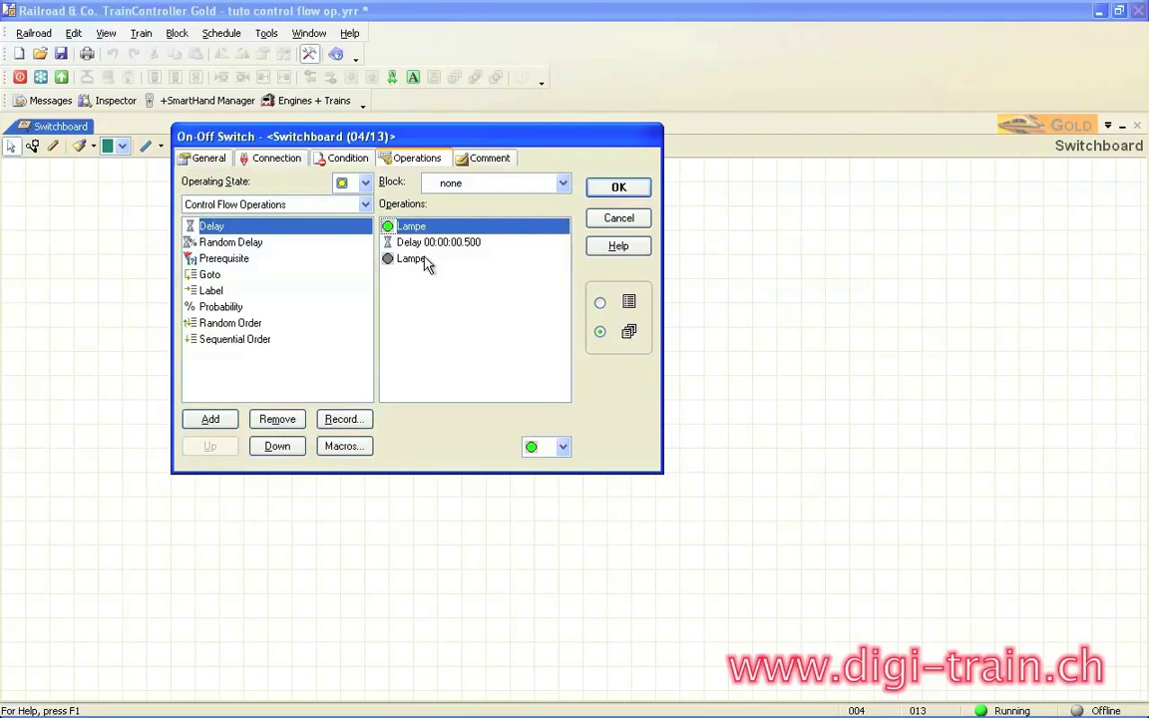
{"action": "left_click", "coordinate": [424, 260]}
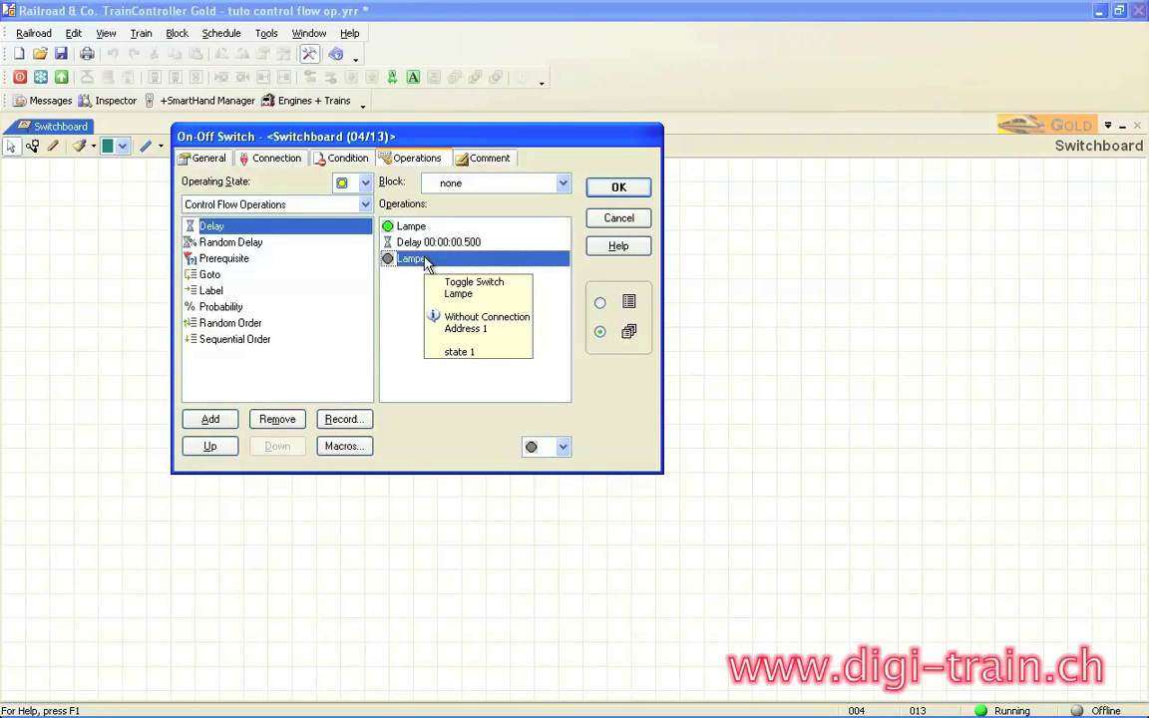
- Add a second Delay of 00:00:00.500 after the grey Lampe operation and accept the switch's properties
{"action": "left_click", "coordinate": [211, 419]}
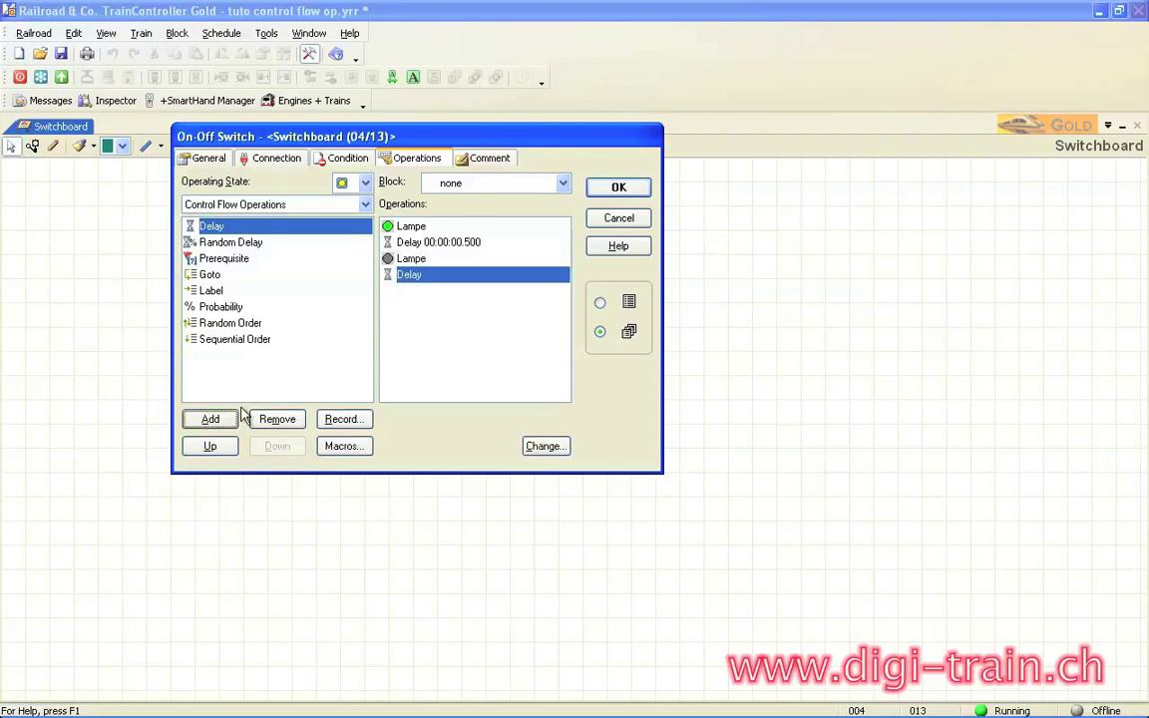
{"action": "double_click", "coordinate": [427, 274]}
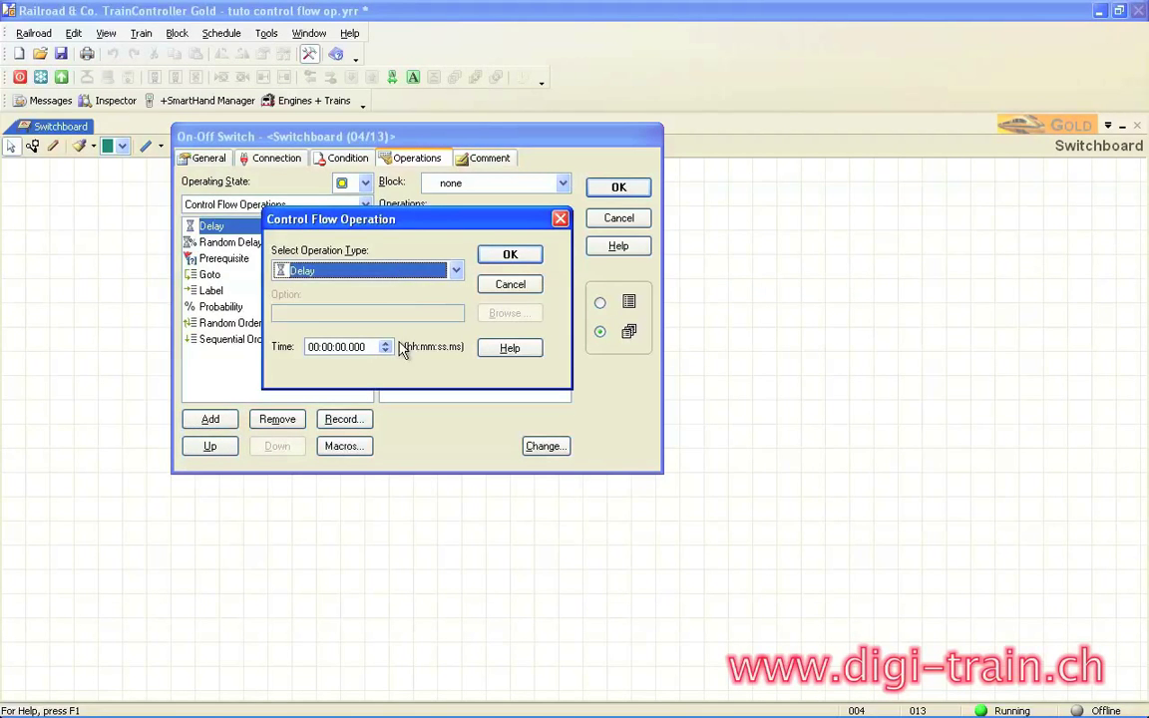
{"action": "left_click", "coordinate": [355, 346]}
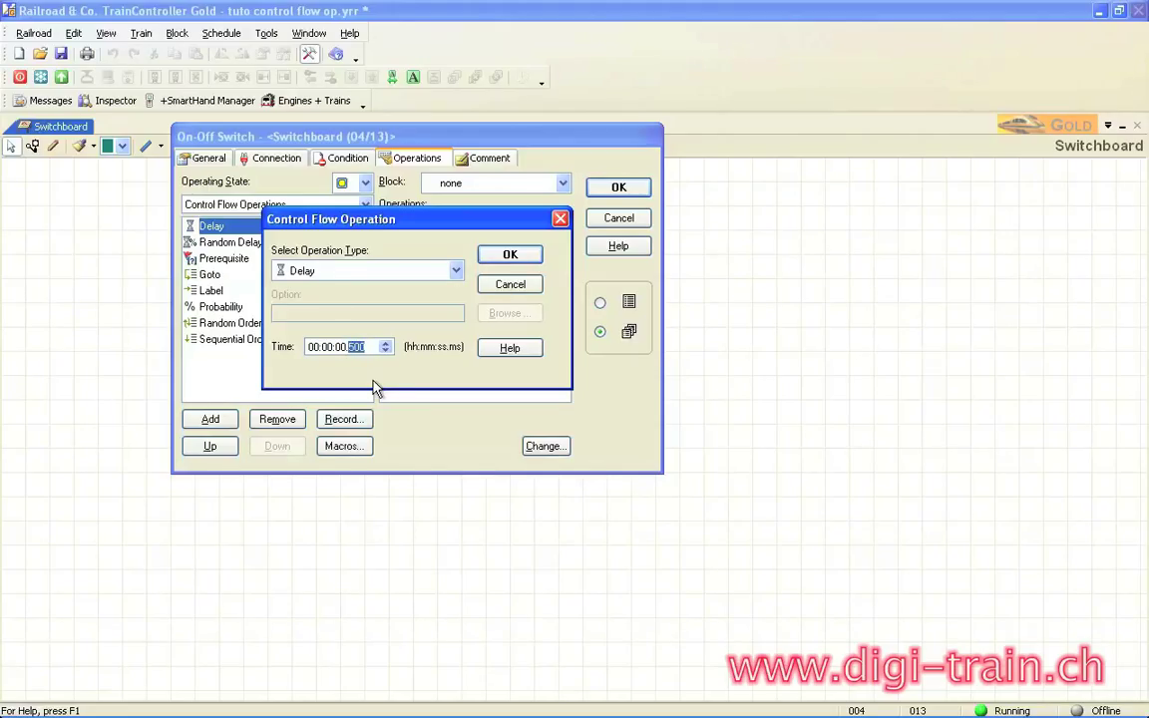
{"action": "left_click", "coordinate": [510, 255]}
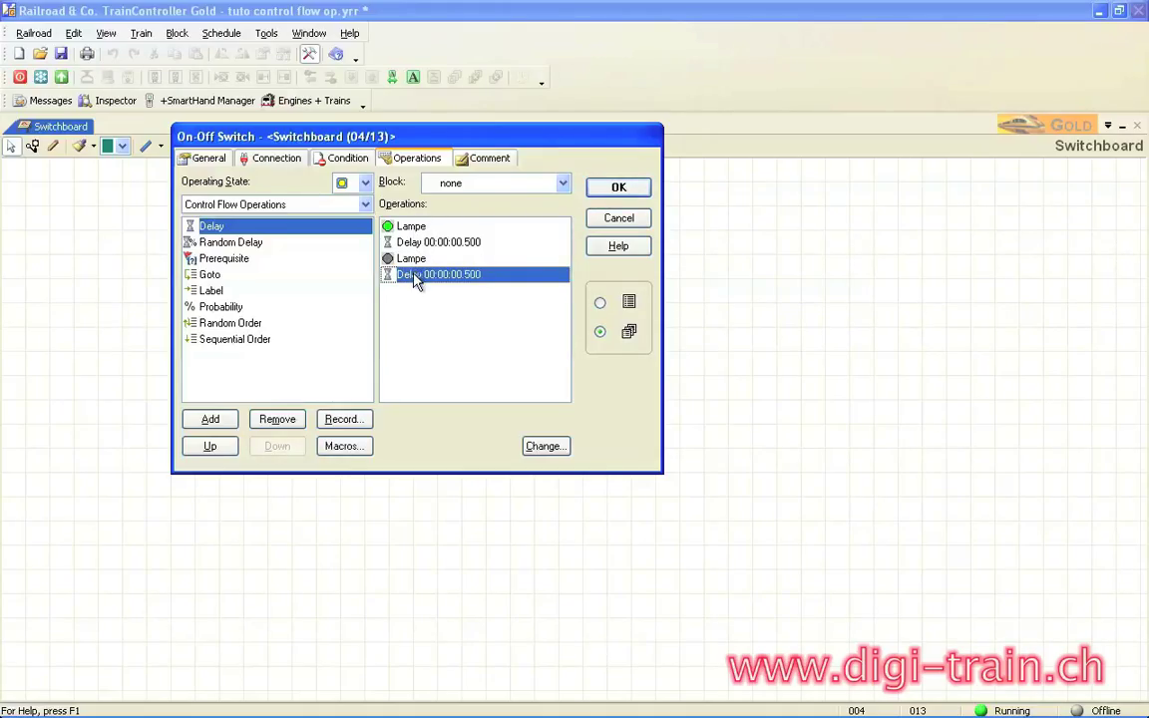
{"action": "left_click", "coordinate": [610, 195]}
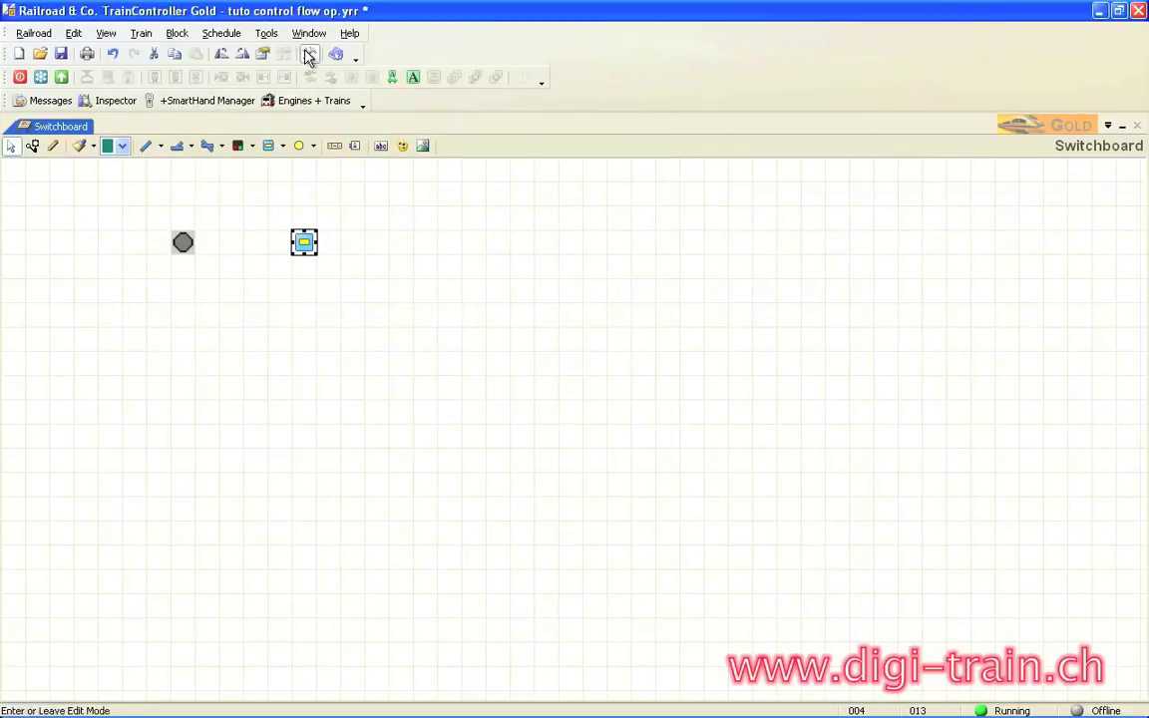
- Test the on-off switch's lamp sequence outside edit mode, and return to edit mode
{"action": "left_click", "coordinate": [309, 55]}
{"action": "left_click", "coordinate": [316, 240]}
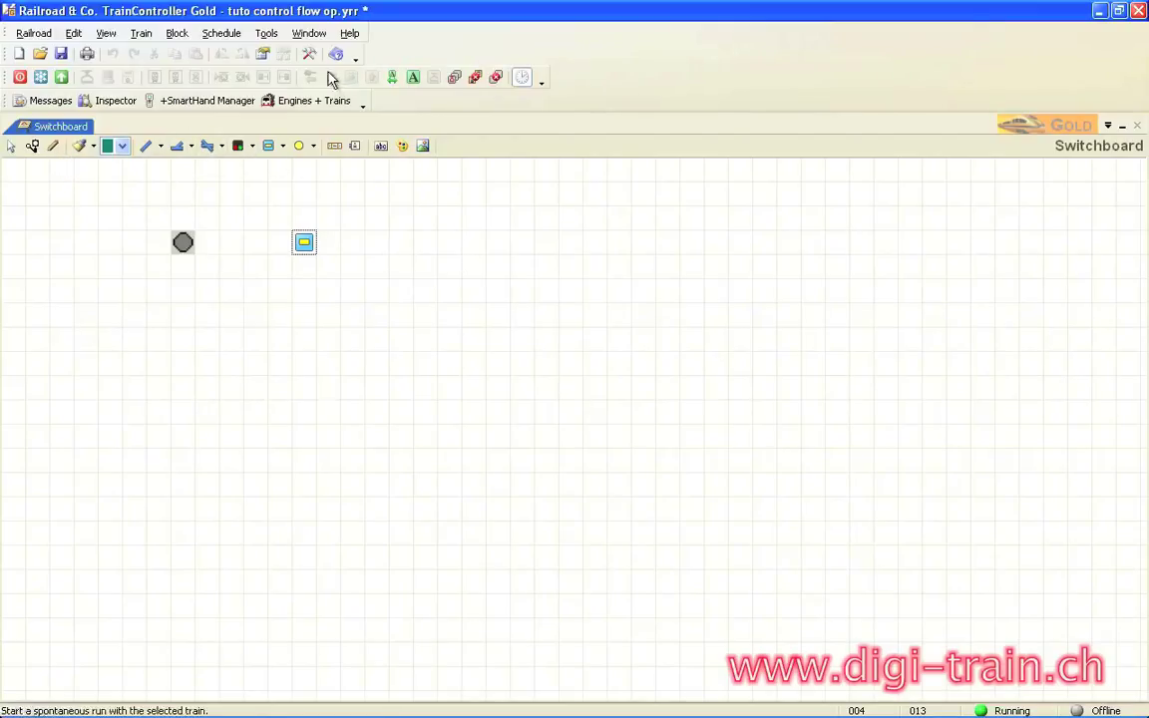
{"action": "left_click", "coordinate": [309, 54]}
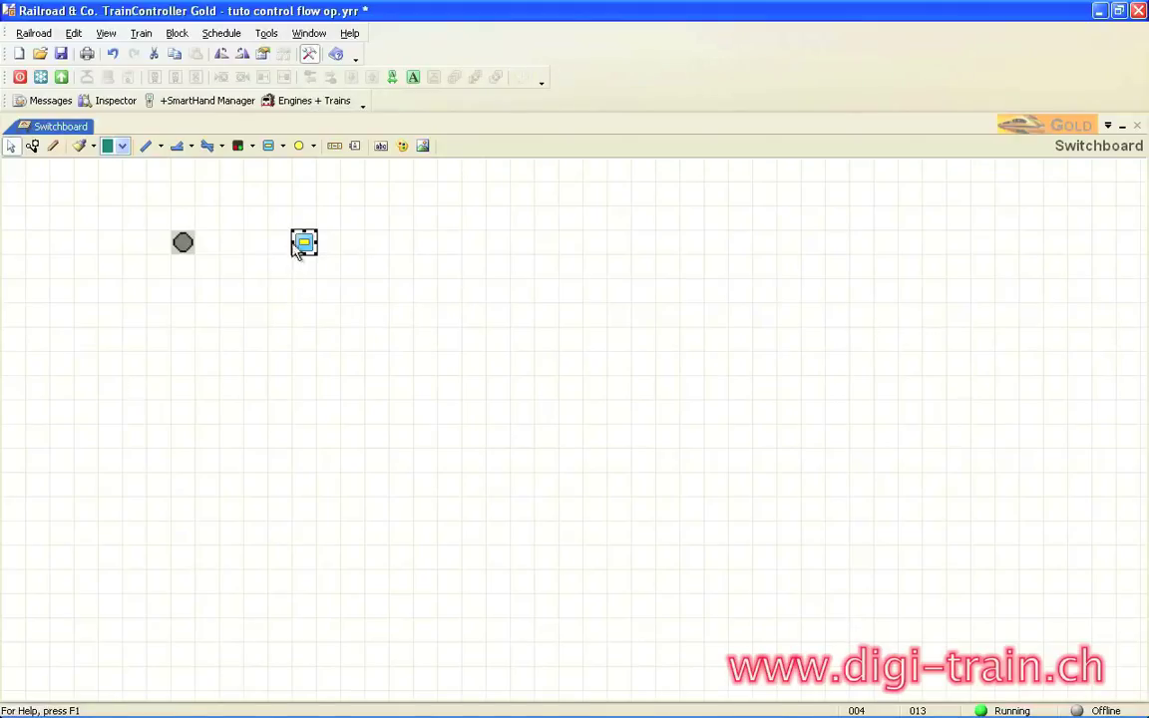
- Add a Goto operation after the switch's second Delay operation and set its label to SAUT
{"action": "double_click", "coordinate": [305, 242]}
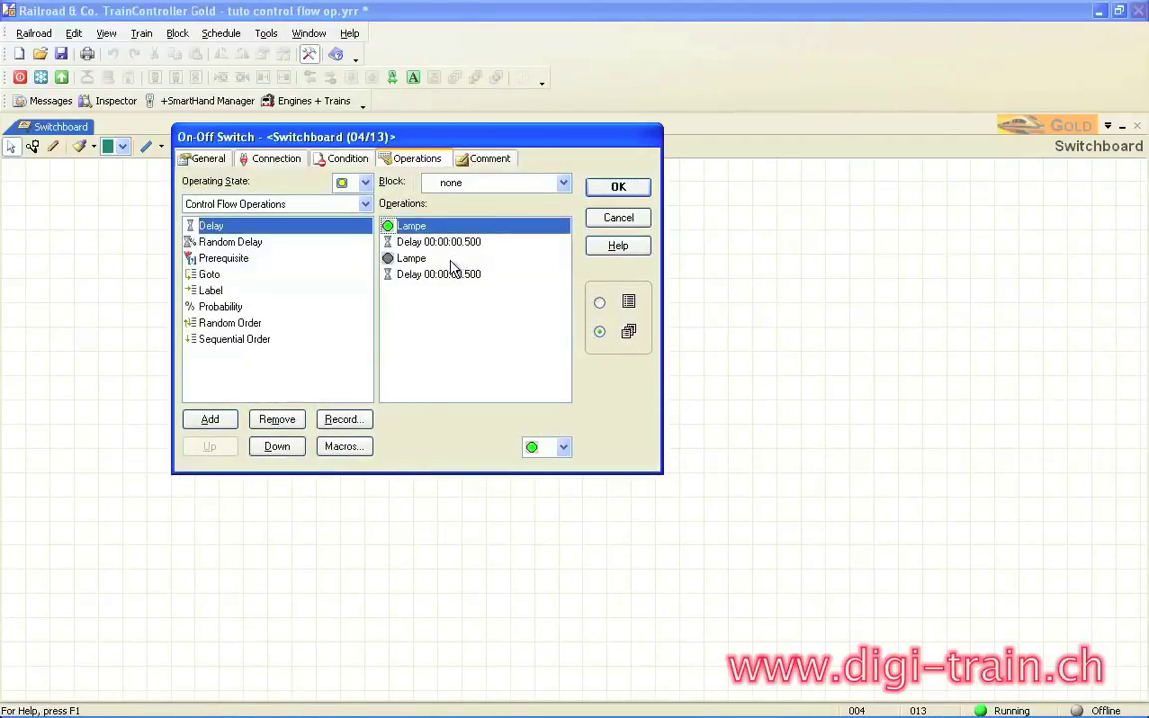
{"action": "left_click", "coordinate": [450, 276]}
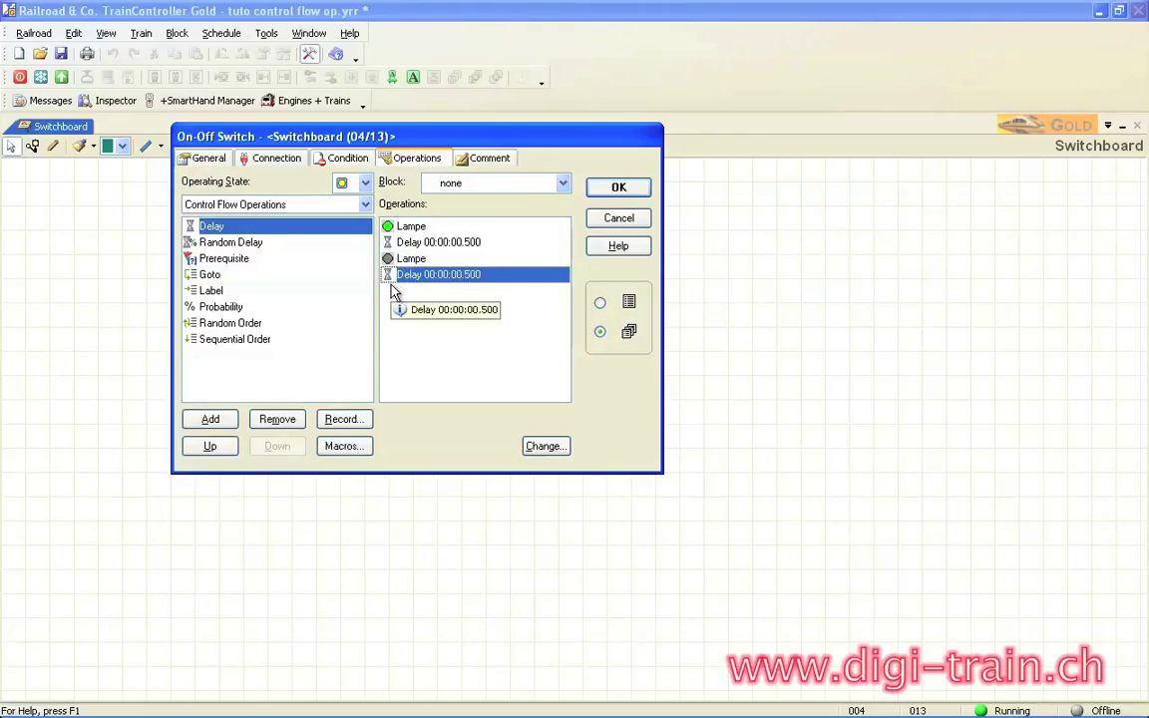
{"action": "left_click", "coordinate": [211, 278]}
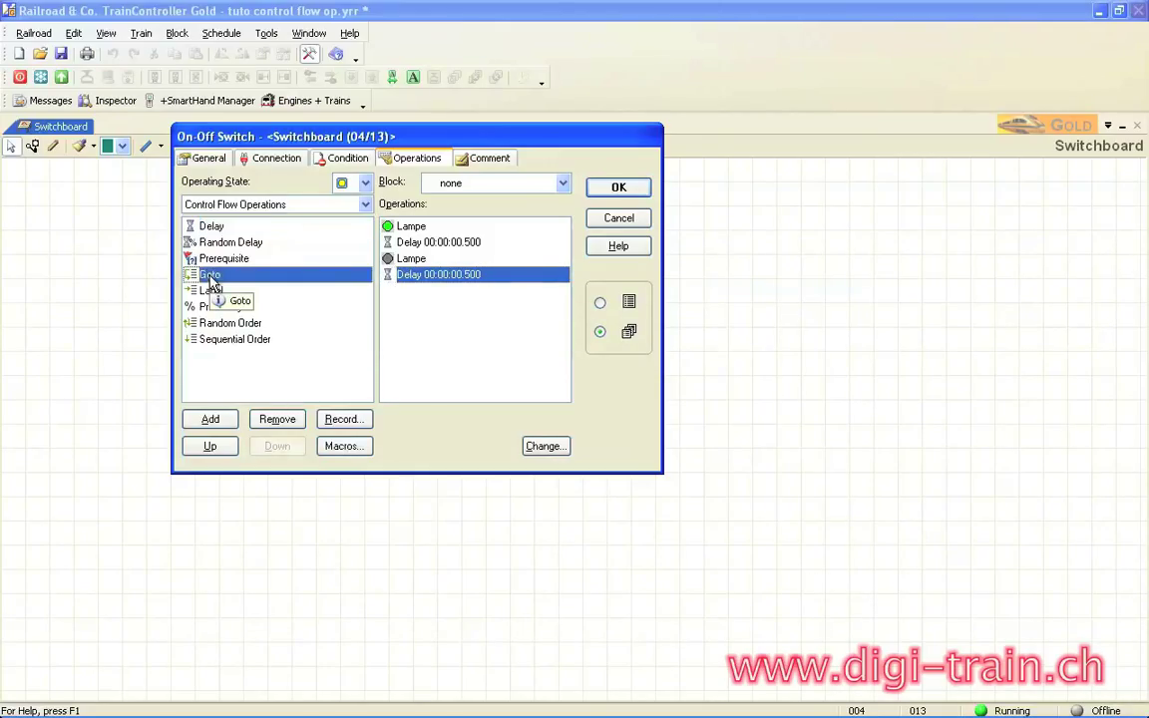
{"action": "left_click", "coordinate": [209, 420]}
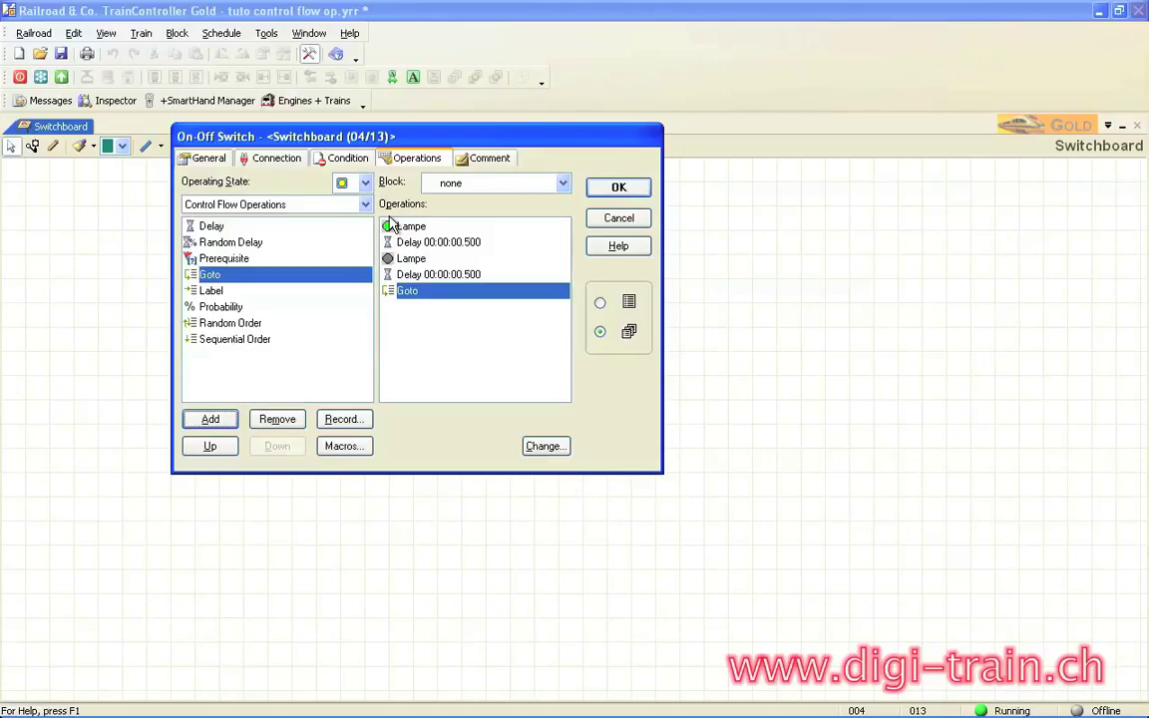
{"action": "double_click", "coordinate": [407, 293]}
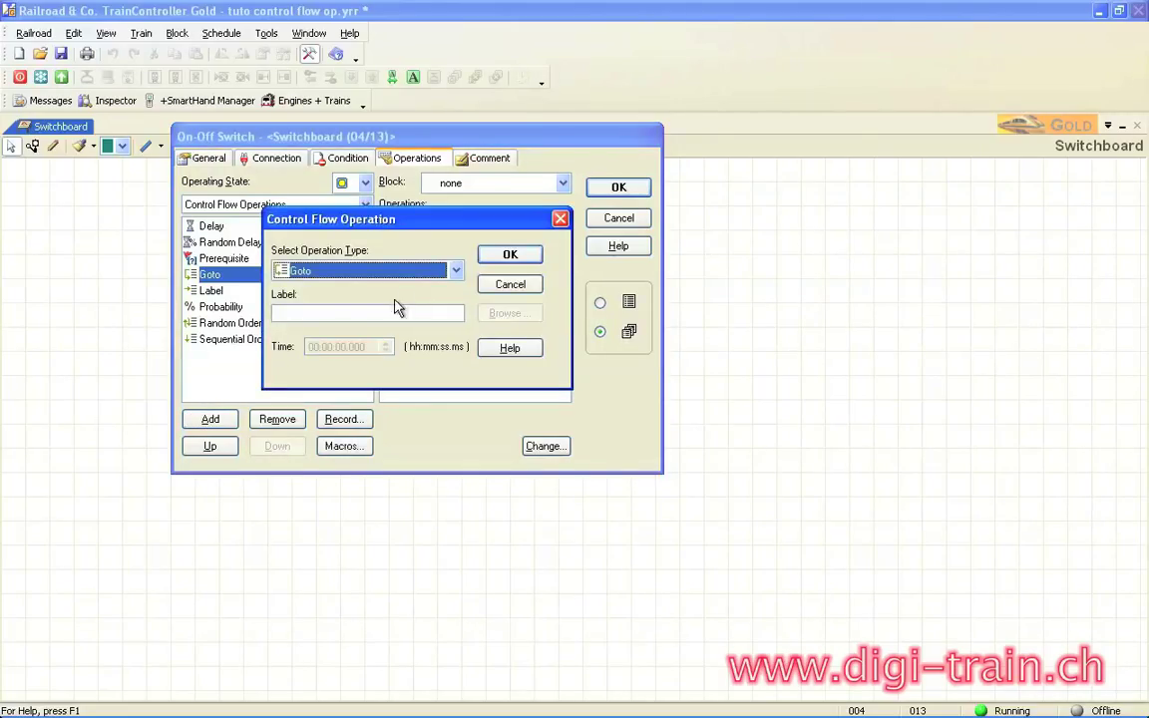
{"action": "left_click_drag", "start_coordinate": [379, 221], "coordinate": [504, 343]}
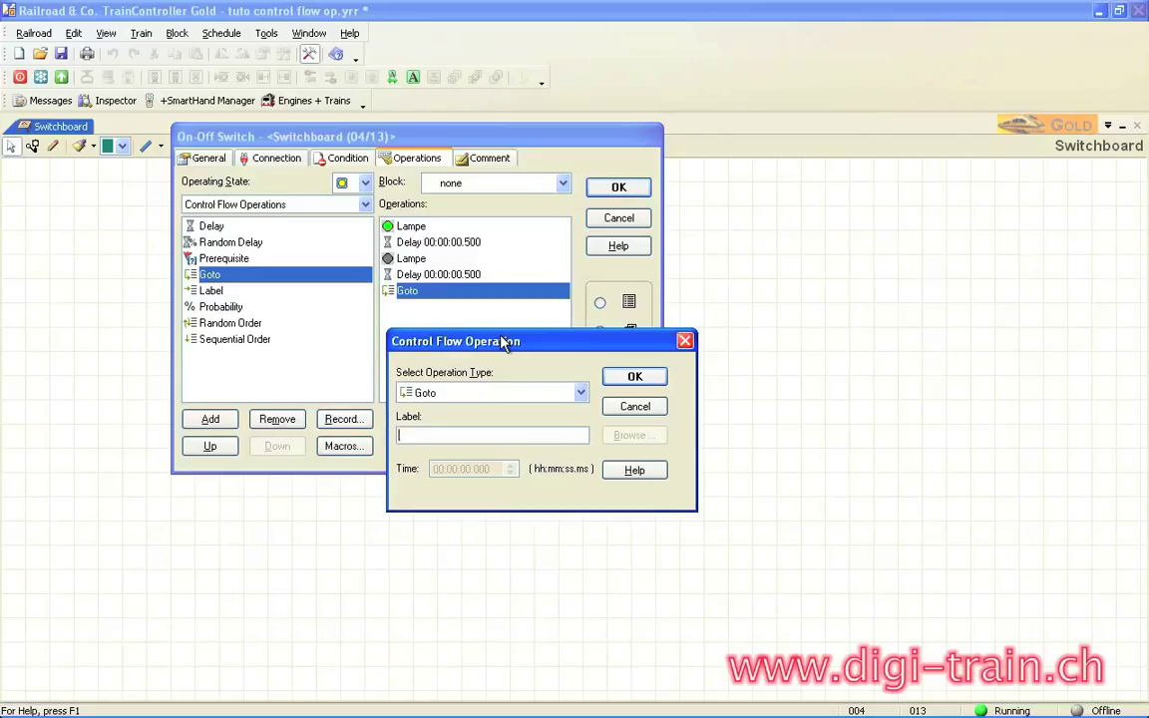
{"action": "type", "text": "SAUT"}
{"action": "left_click", "coordinate": [629, 375]}
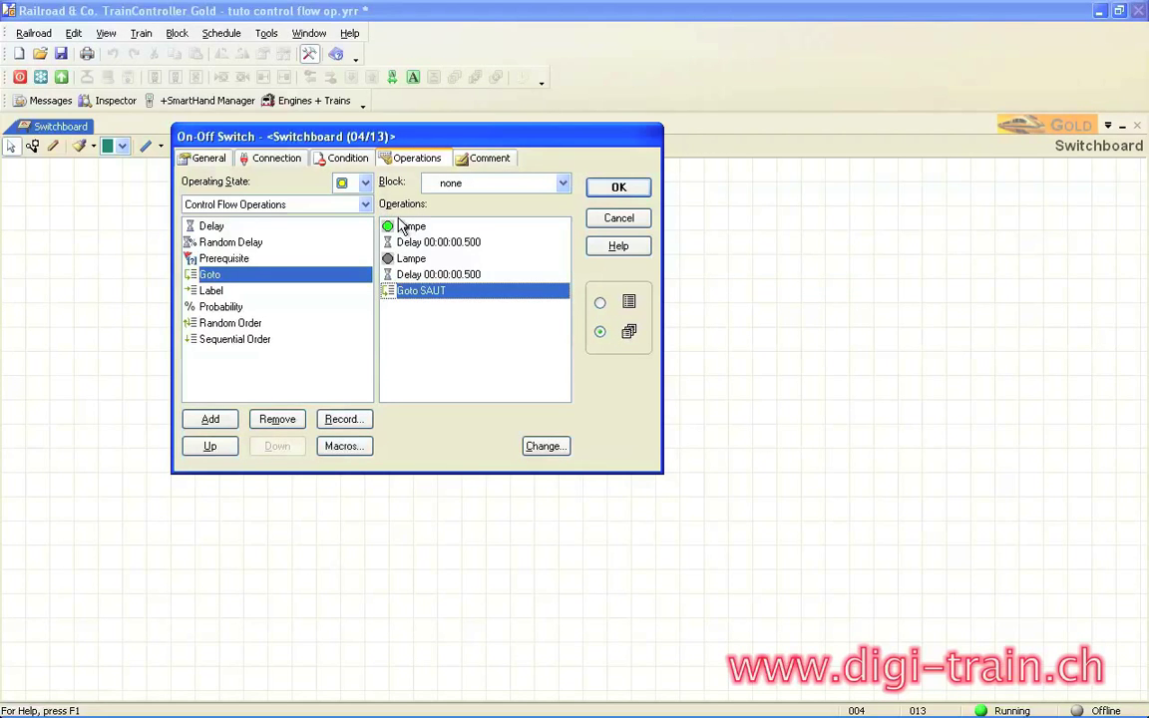
- Add a Label operation to the switch and move it to the start of the sequence, before the green Lampe operation
{"action": "left_click", "coordinate": [206, 291]}
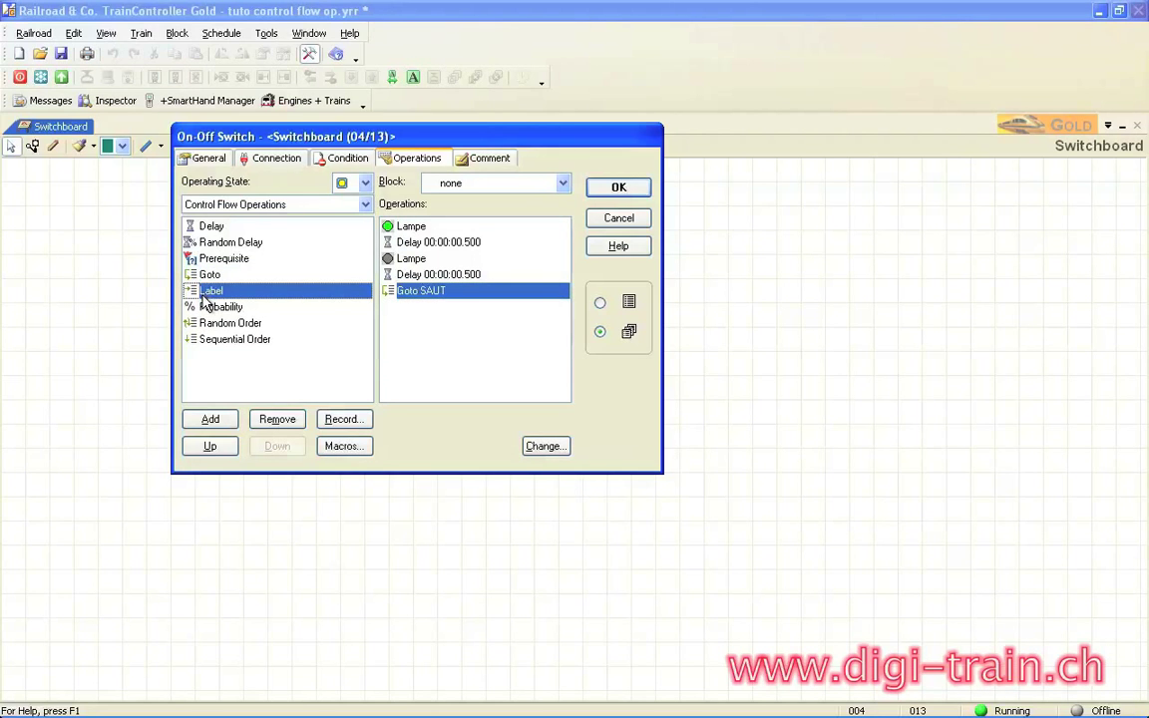
{"action": "left_click", "coordinate": [439, 226]}
{"action": "left_click", "coordinate": [212, 420]}
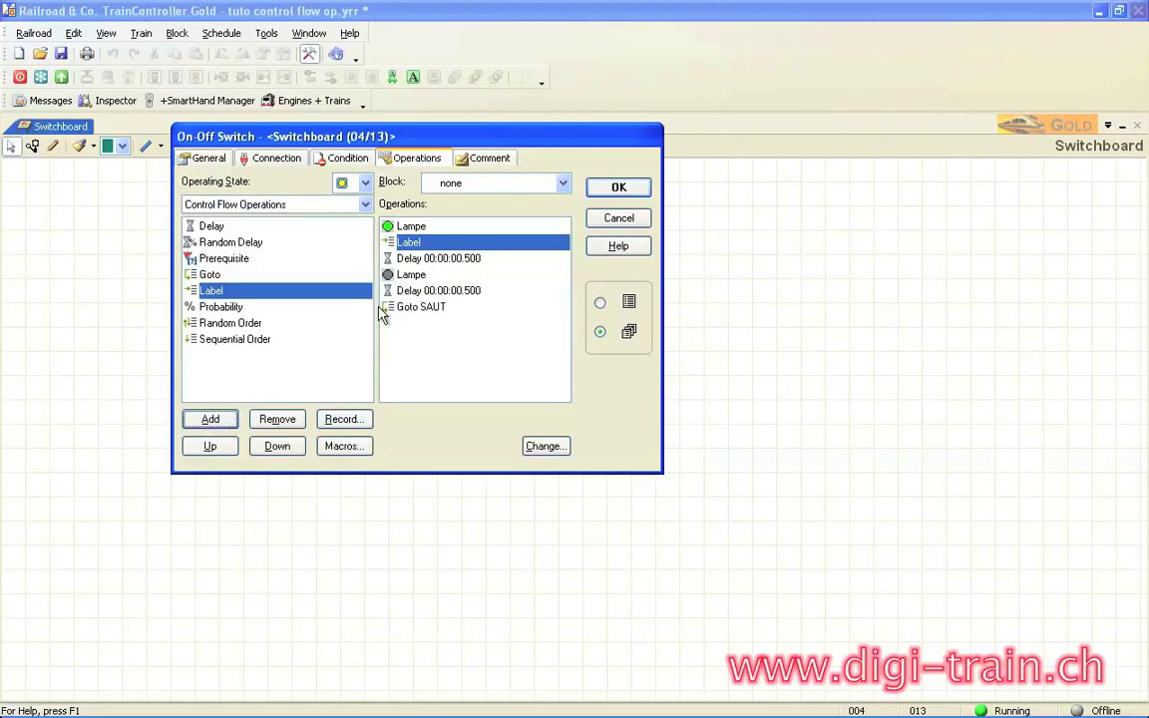
{"action": "left_click", "coordinate": [224, 448]}
- Name the Label operation SAUT and accept the switch's properties
{"action": "double_click", "coordinate": [419, 226]}
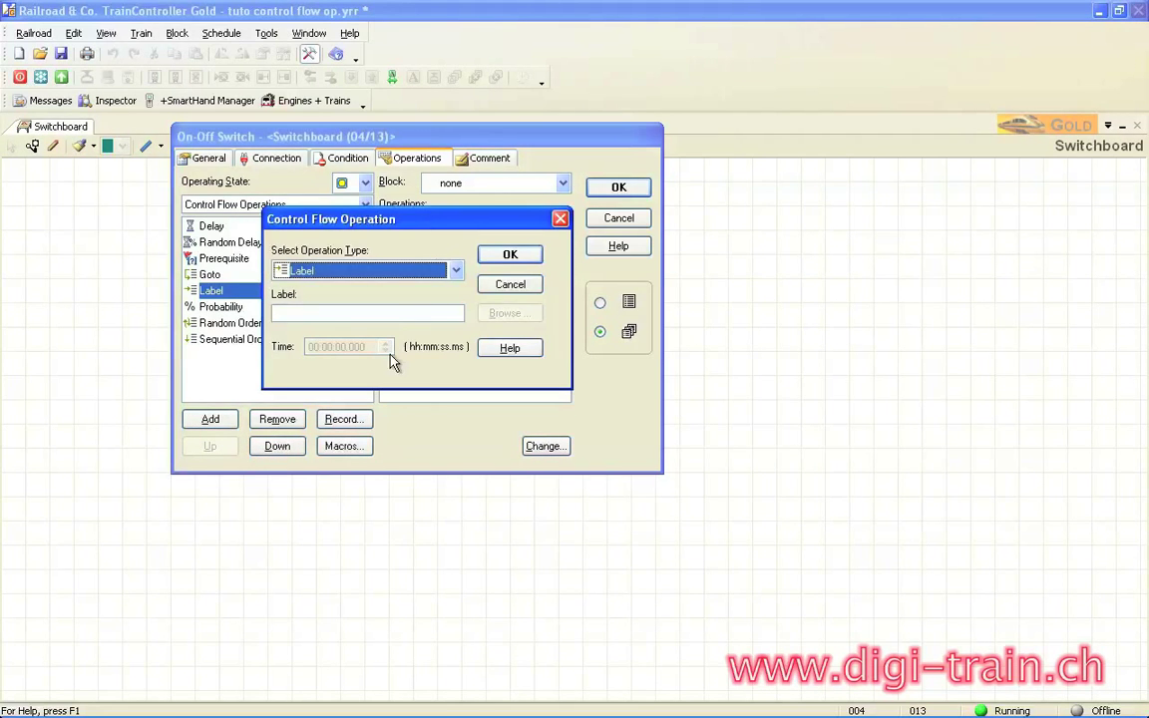
{"action": "left_click", "coordinate": [370, 315]}
{"action": "type", "text": "SA"}
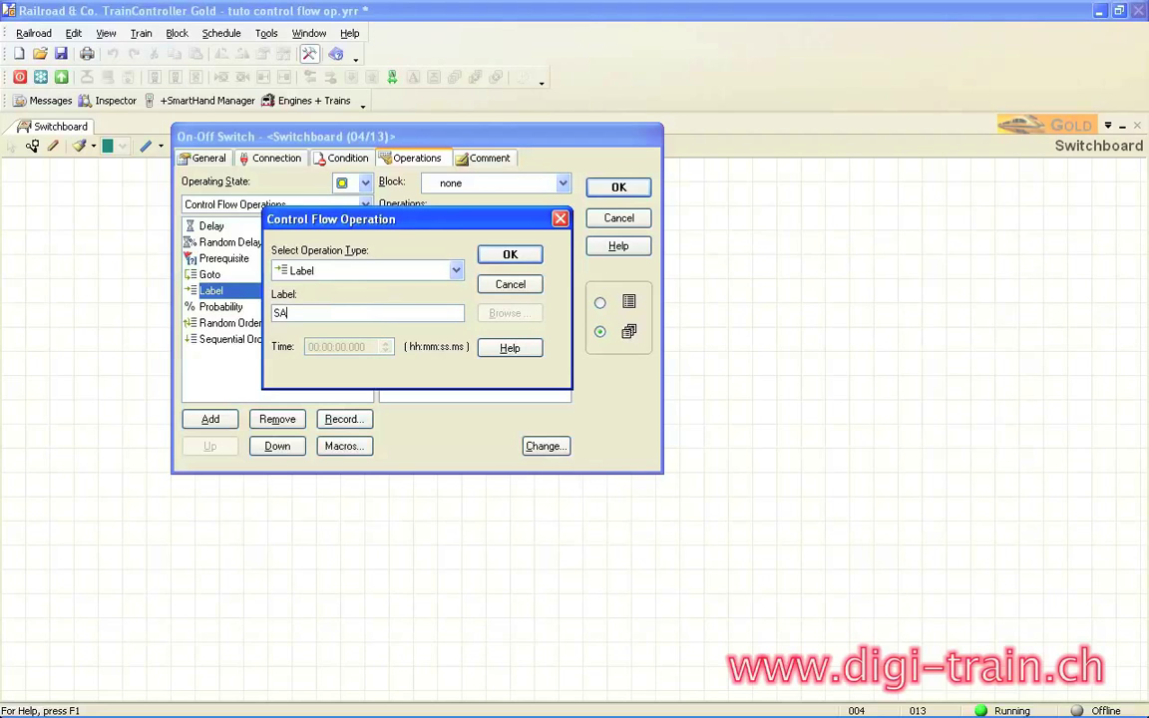
{"action": "type", "text": "UT"}
{"action": "left_click", "coordinate": [511, 255]}
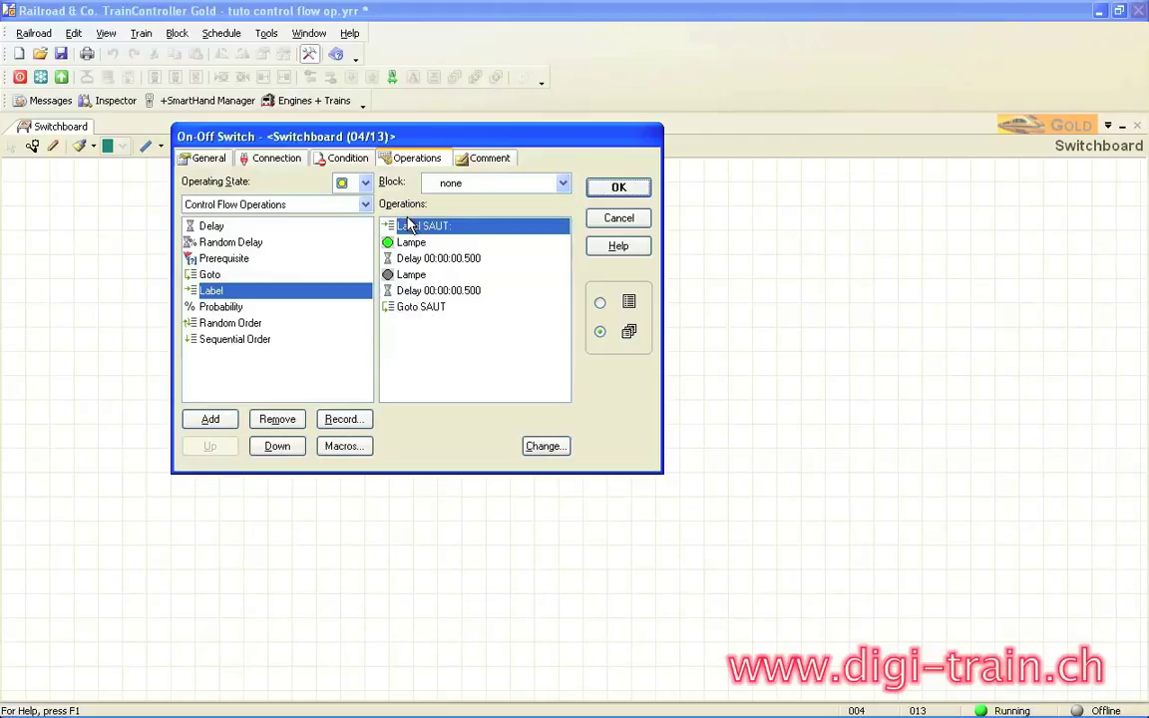
{"action": "left_click", "coordinate": [620, 188]}
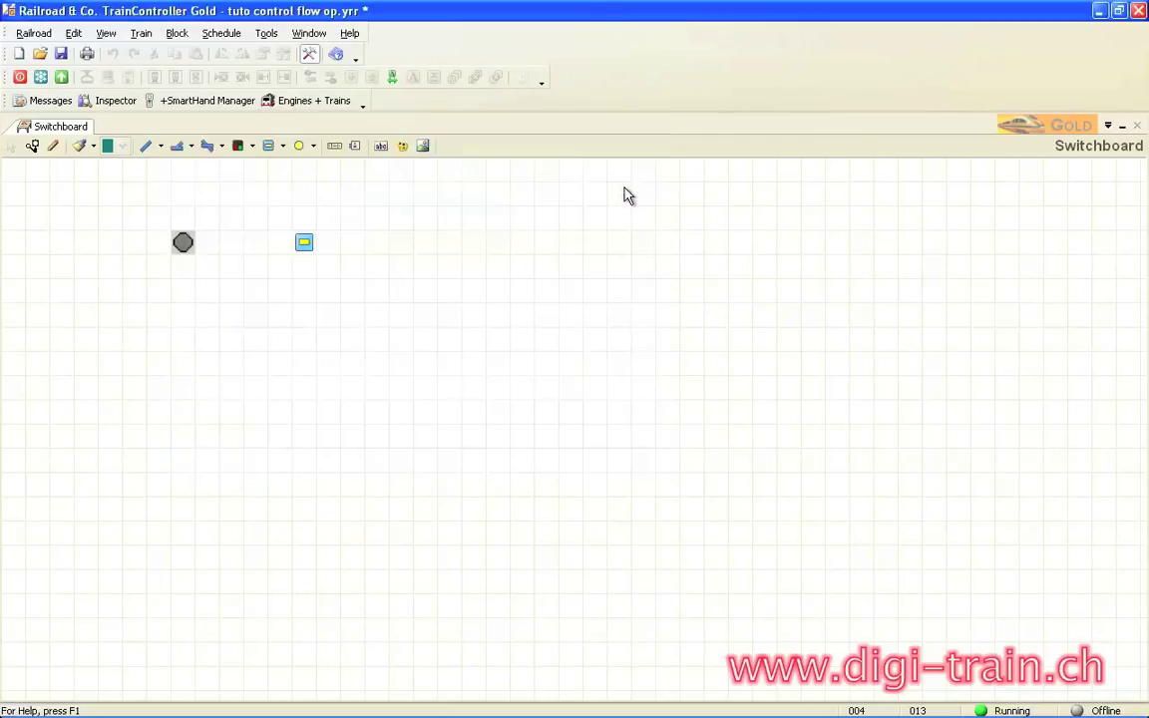
- Test the on-off switch's blinking loop by toggling it outside selection mode, and return to selection mode
{"action": "left_click", "coordinate": [32, 145]}
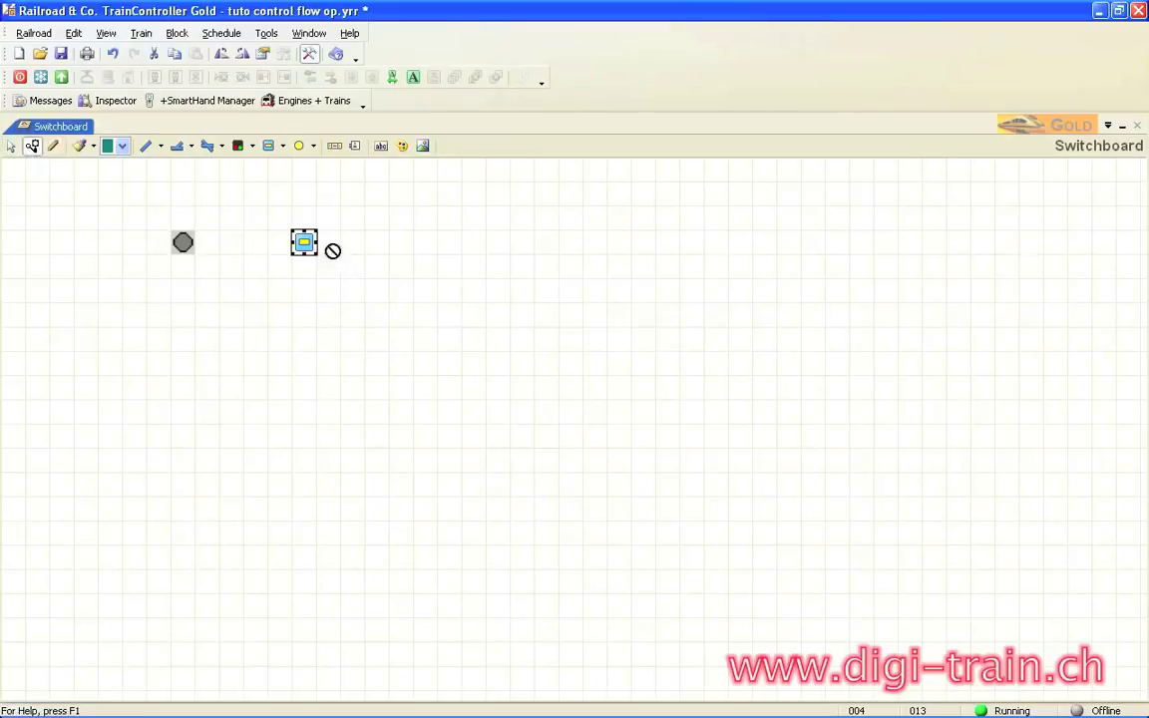
{"action": "left_click", "coordinate": [305, 241]}
{"action": "left_click", "coordinate": [311, 244]}
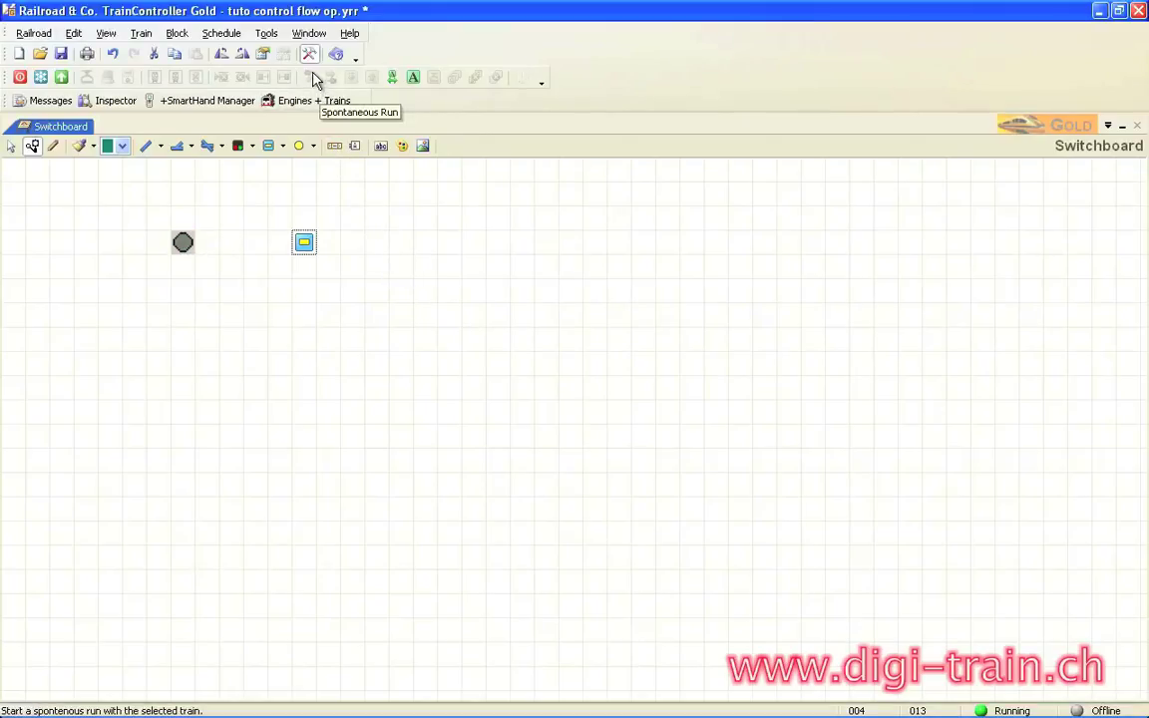
{"action": "left_click", "coordinate": [10, 148]}
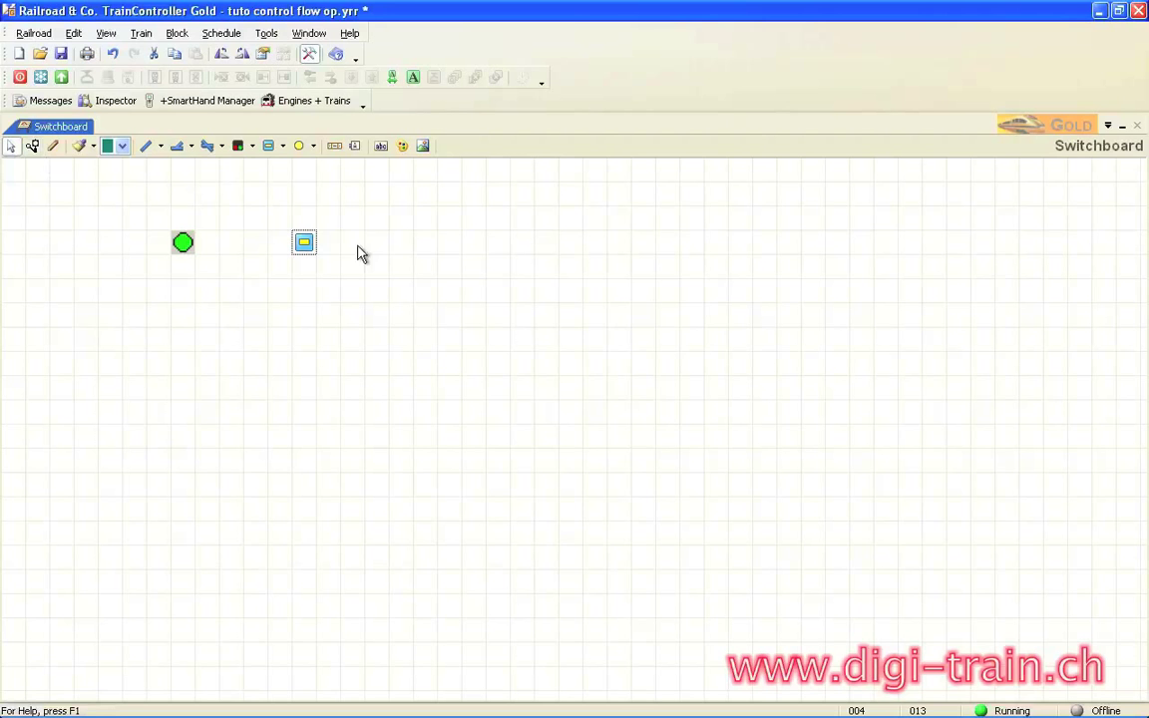
- Add a Prerequisite operation to the on-off switch and move it directly before the Goto SAUT operation
{"action": "right_click", "coordinate": [306, 244]}
{"action": "left_click", "coordinate": [312, 258]}
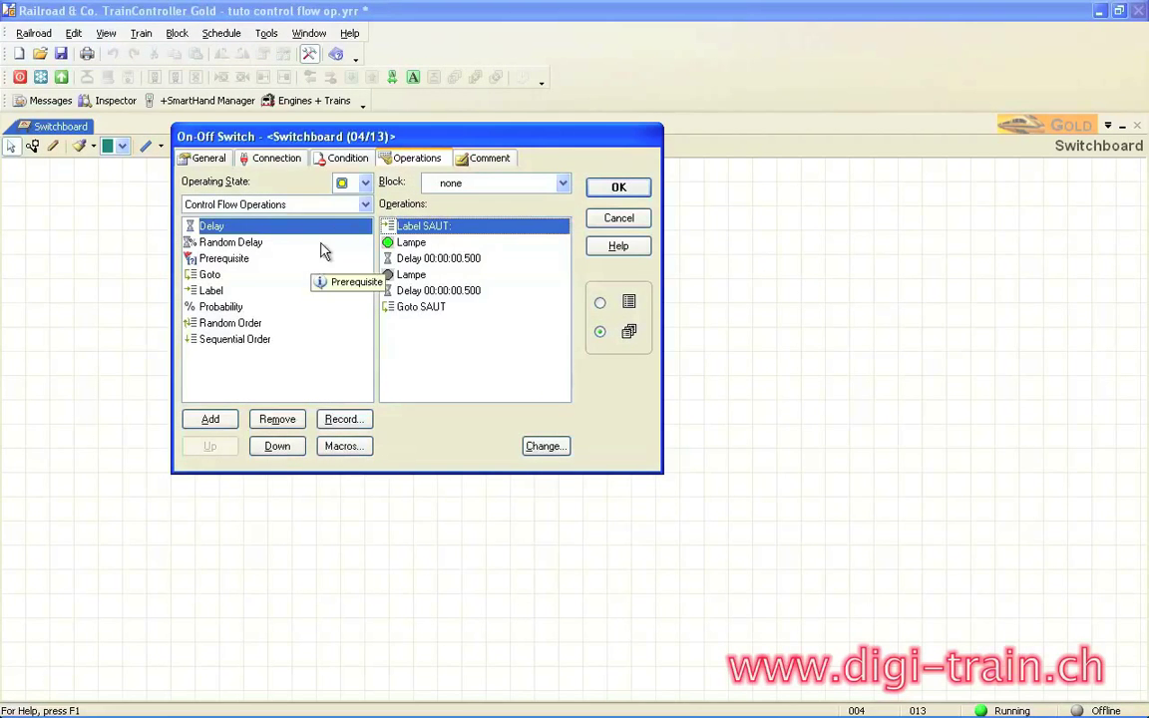
{"action": "left_click_drag", "start_coordinate": [362, 143], "coordinate": [309, 176]}
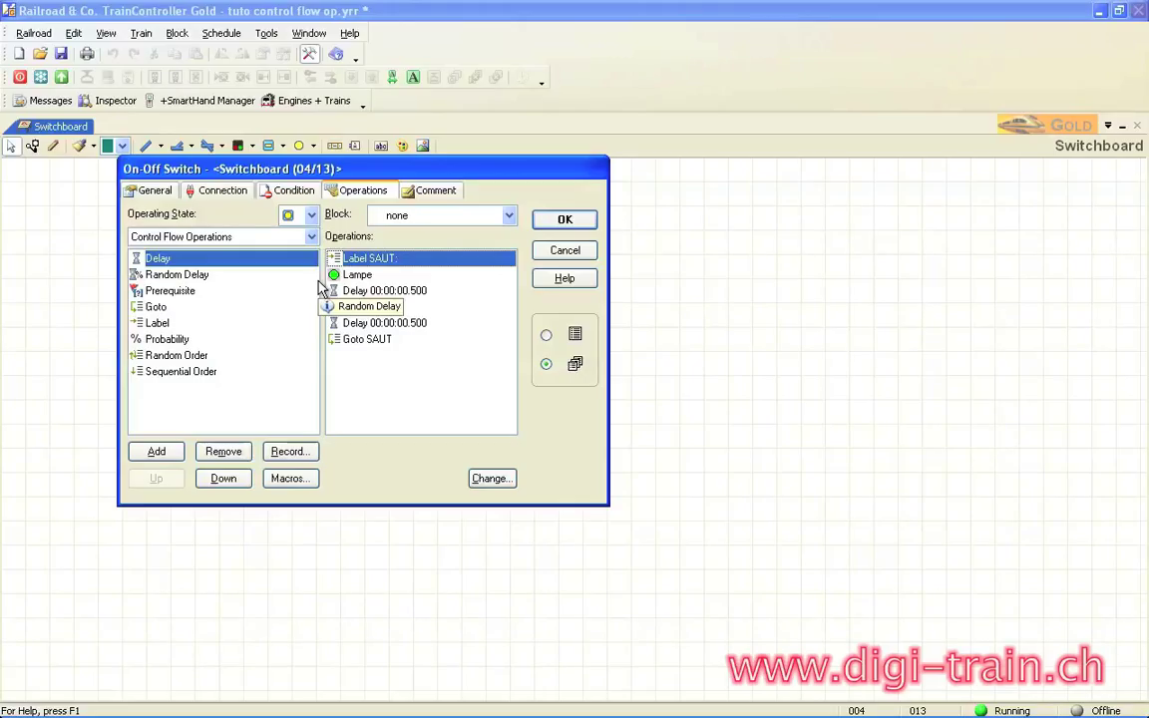
{"action": "left_click", "coordinate": [155, 290]}
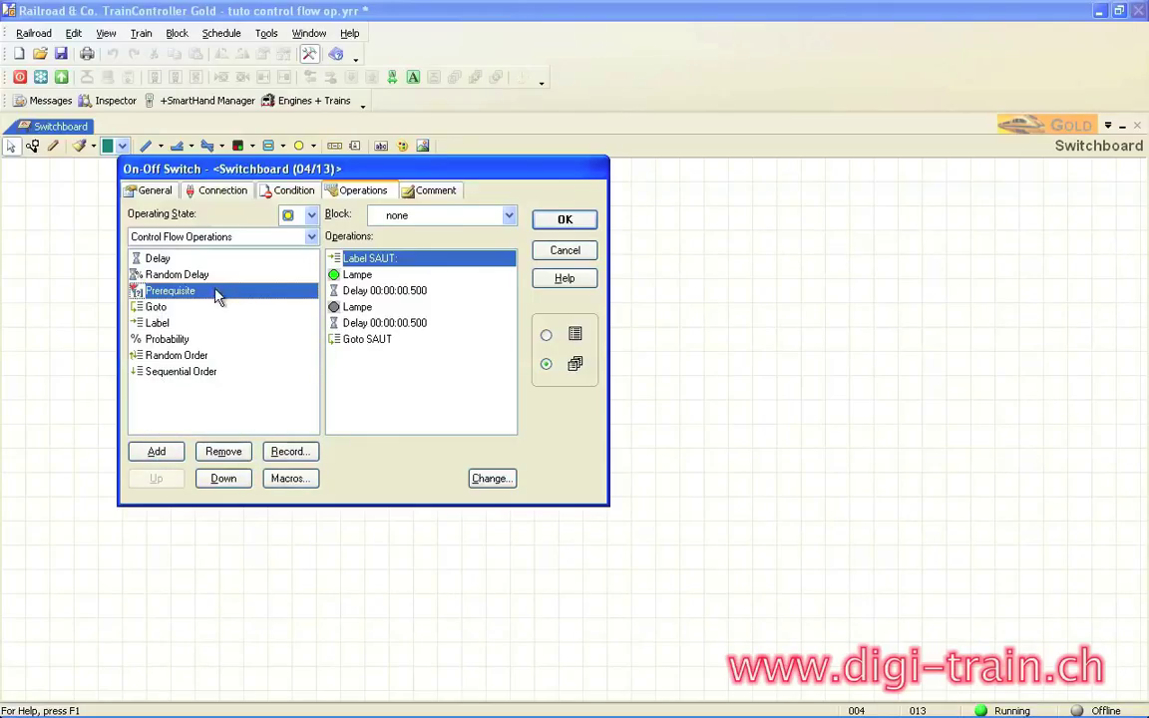
{"action": "left_click", "coordinate": [152, 452]}
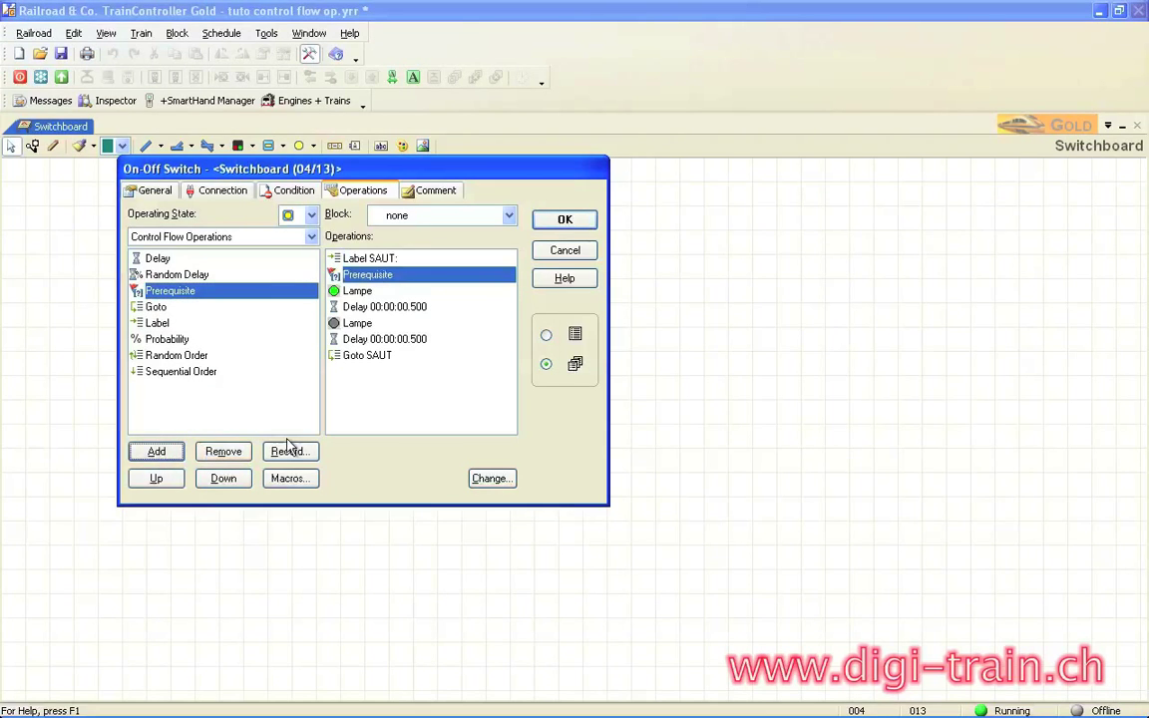
{"action": "left_click", "coordinate": [224, 479]}
{"action": "left_click", "coordinate": [223, 478]}
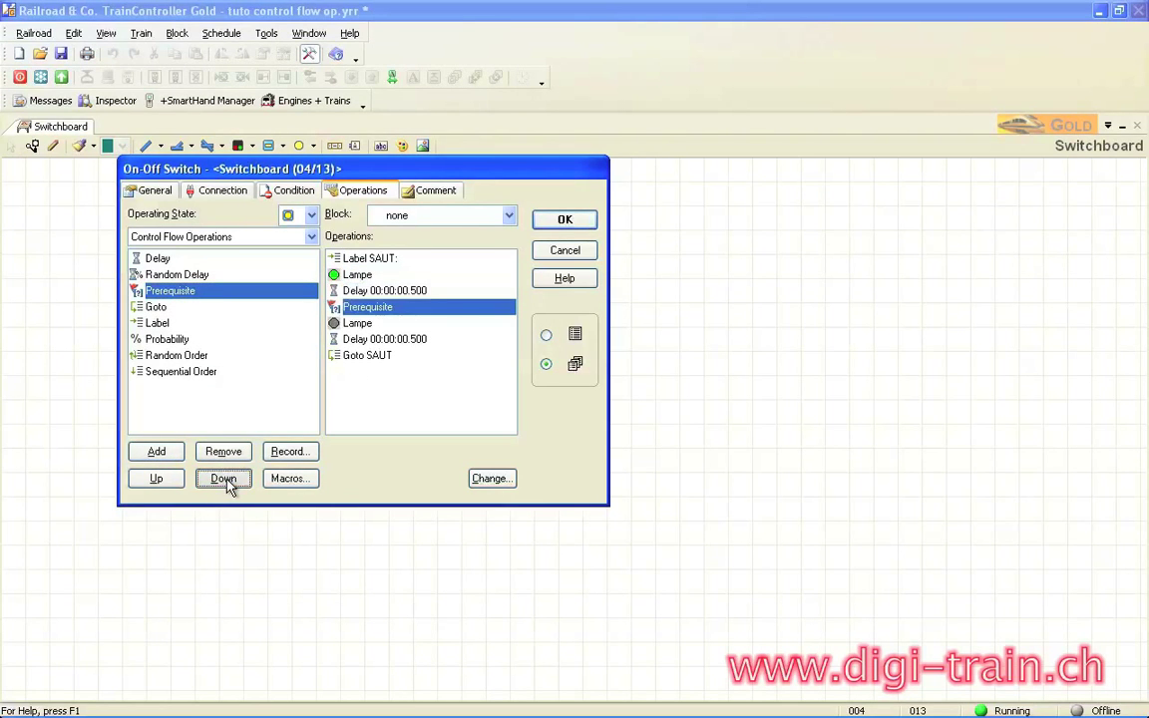
{"action": "left_click", "coordinate": [227, 482]}
{"action": "left_click", "coordinate": [226, 482]}
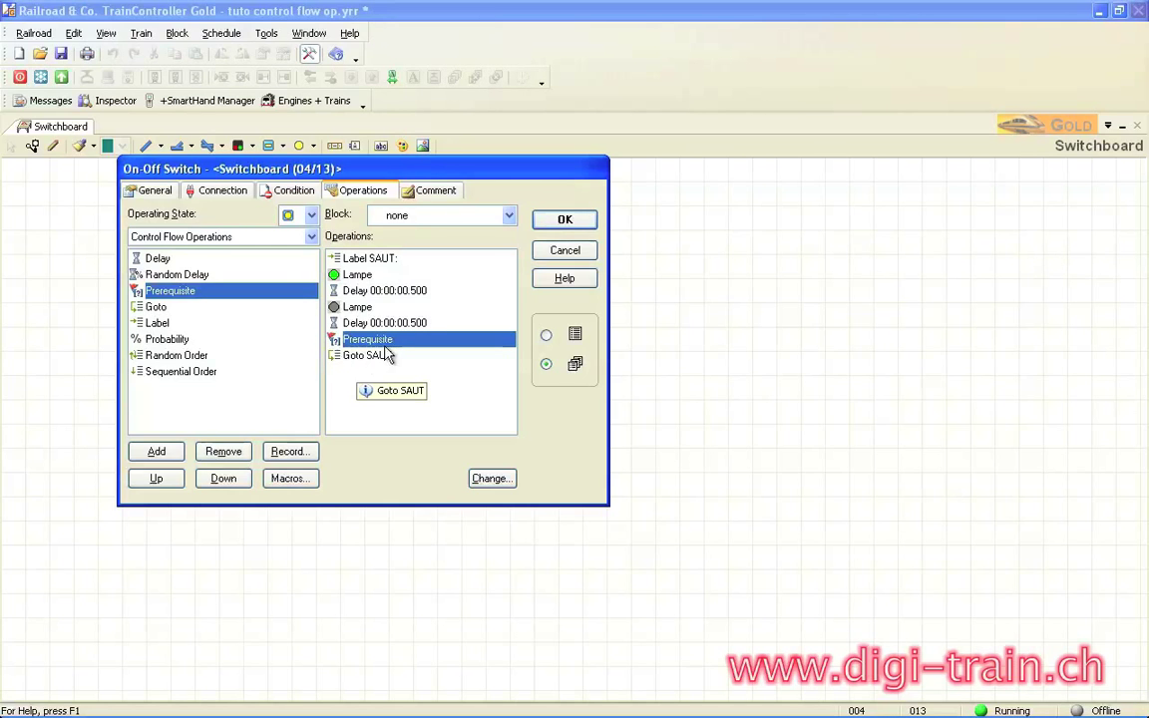
- Set the Prerequisite's element to the accessory <Switchboard (04/13)> and accept the switch's properties
{"action": "double_click", "coordinate": [375, 342]}
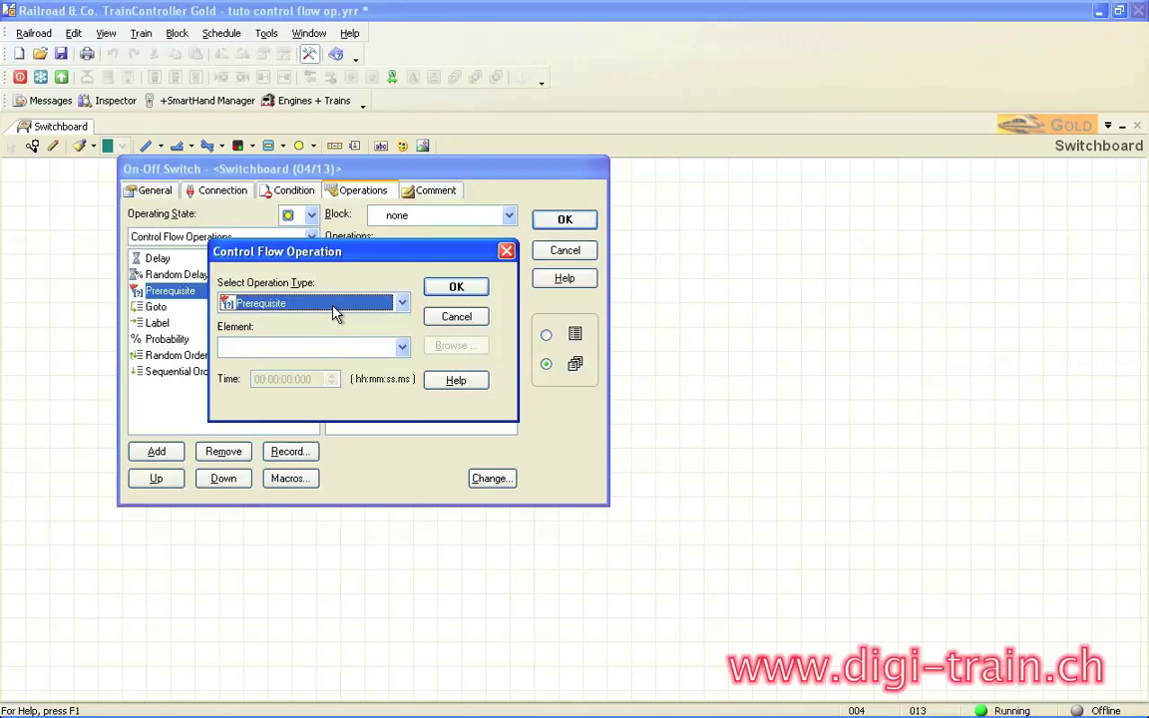
{"action": "left_click", "coordinate": [402, 346]}
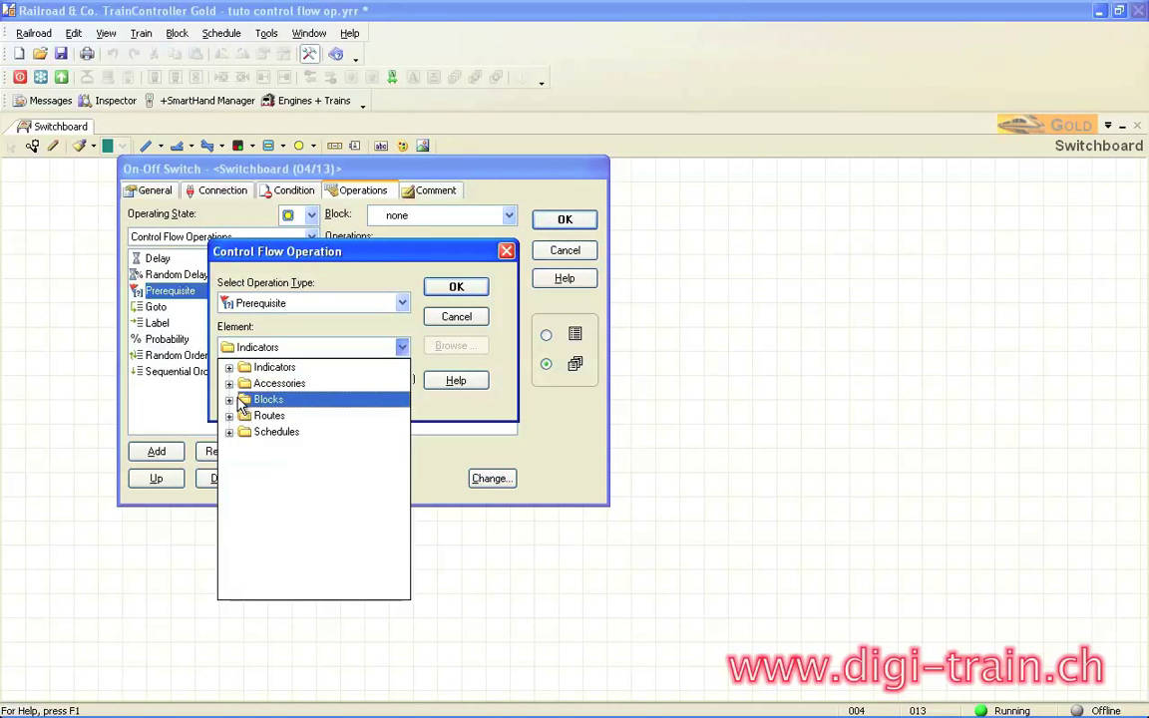
{"action": "left_click", "coordinate": [230, 384]}
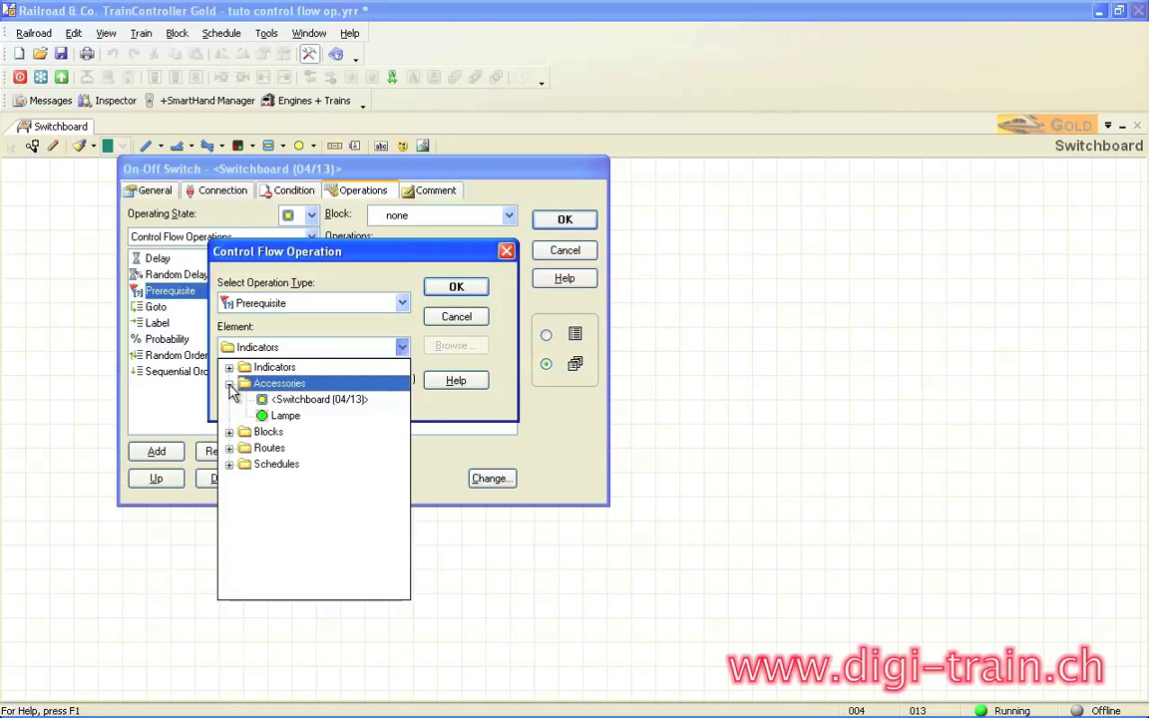
{"action": "left_click", "coordinate": [289, 400]}
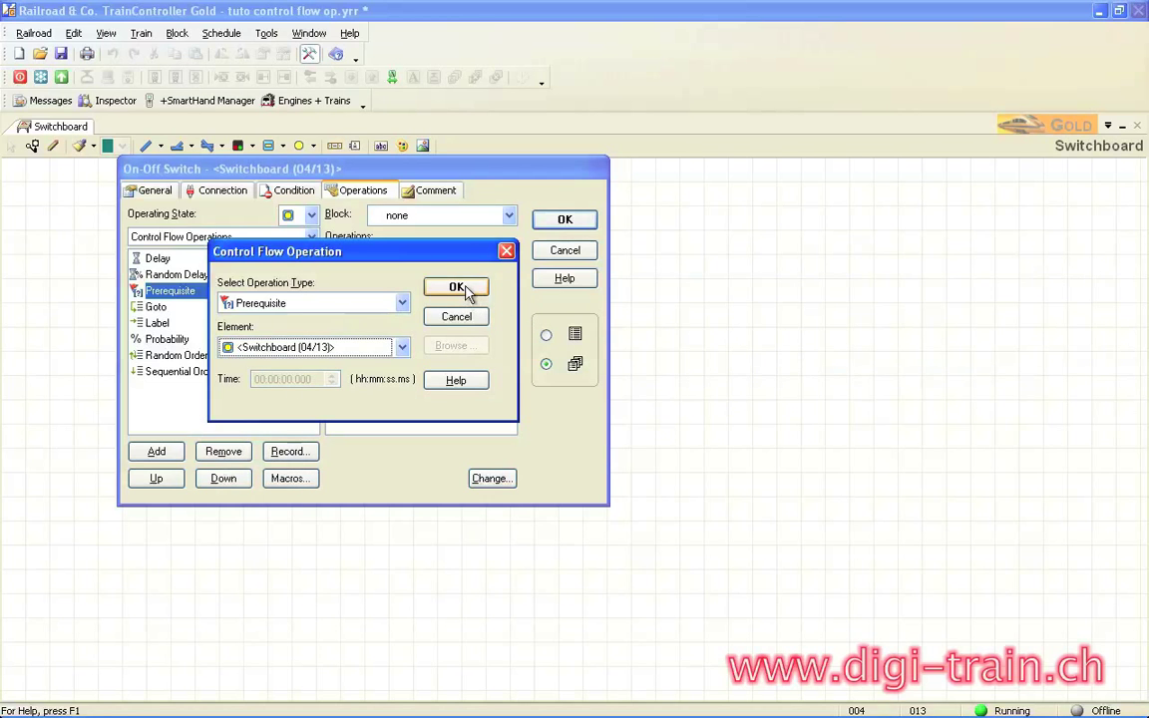
{"action": "left_click", "coordinate": [455, 286]}
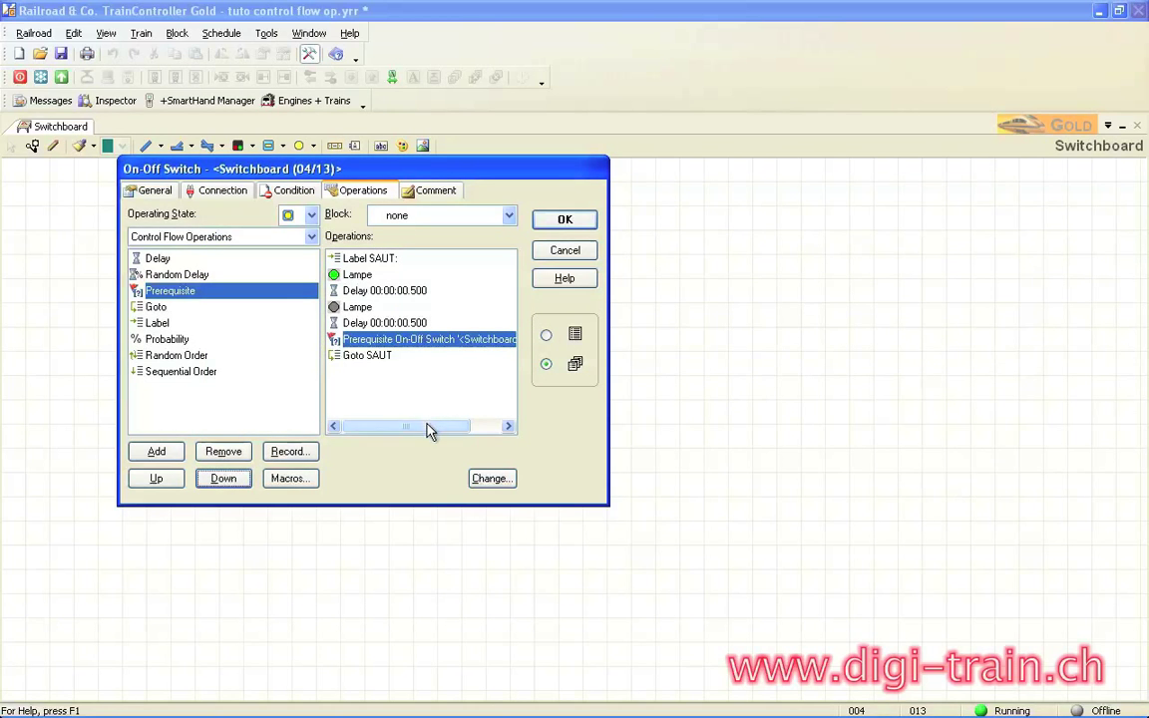
{"action": "left_click_drag", "start_coordinate": [433, 427], "coordinate": [381, 425]}
{"action": "left_click", "coordinate": [551, 223]}
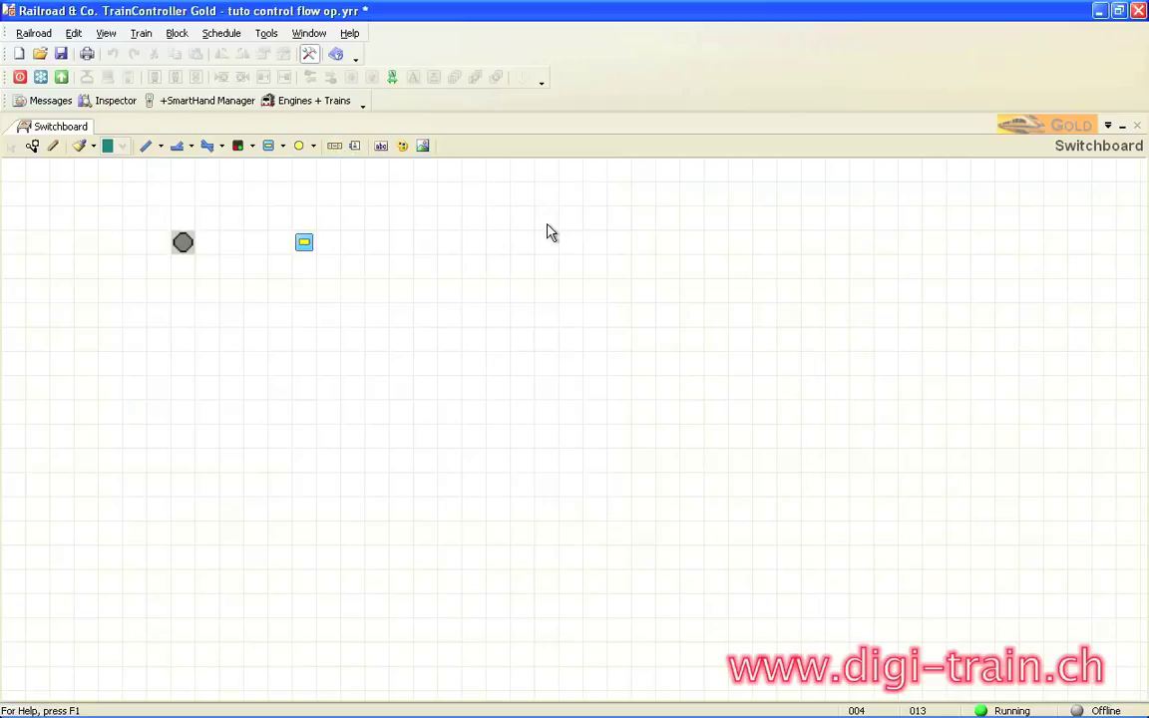
- Turn on the on-off switch outside selection mode to test the blinking loop with its prerequisite
{"action": "left_click", "coordinate": [33, 146]}
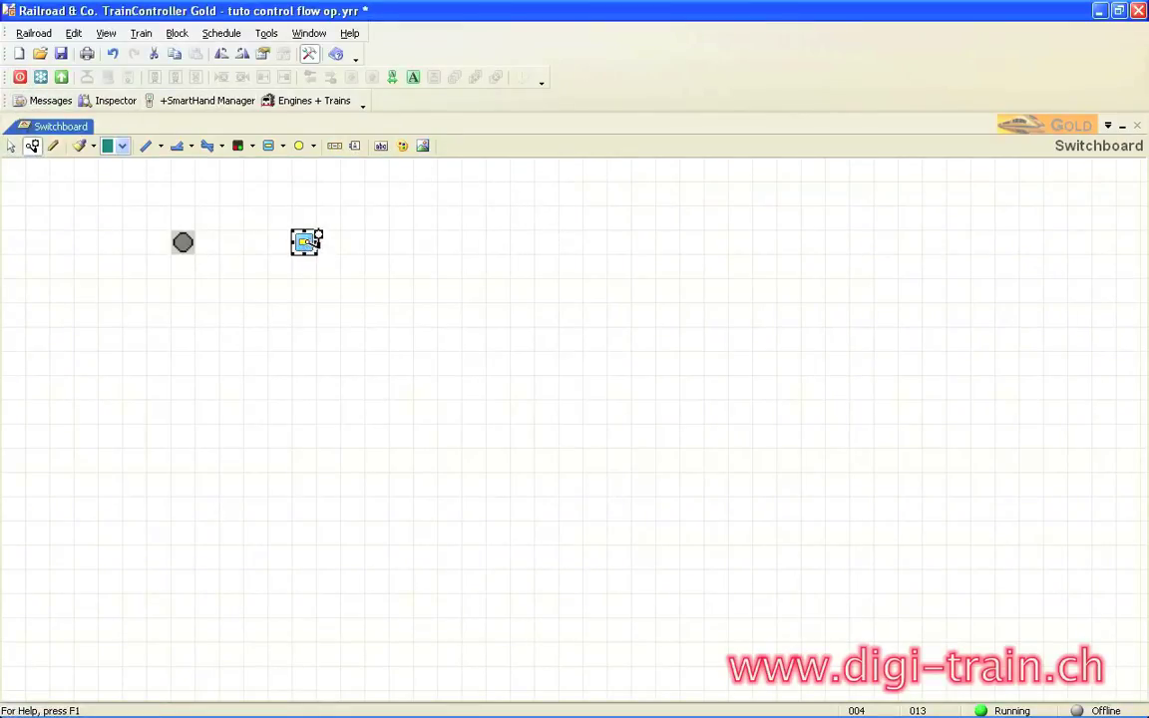
{"action": "left_click", "coordinate": [306, 242]}
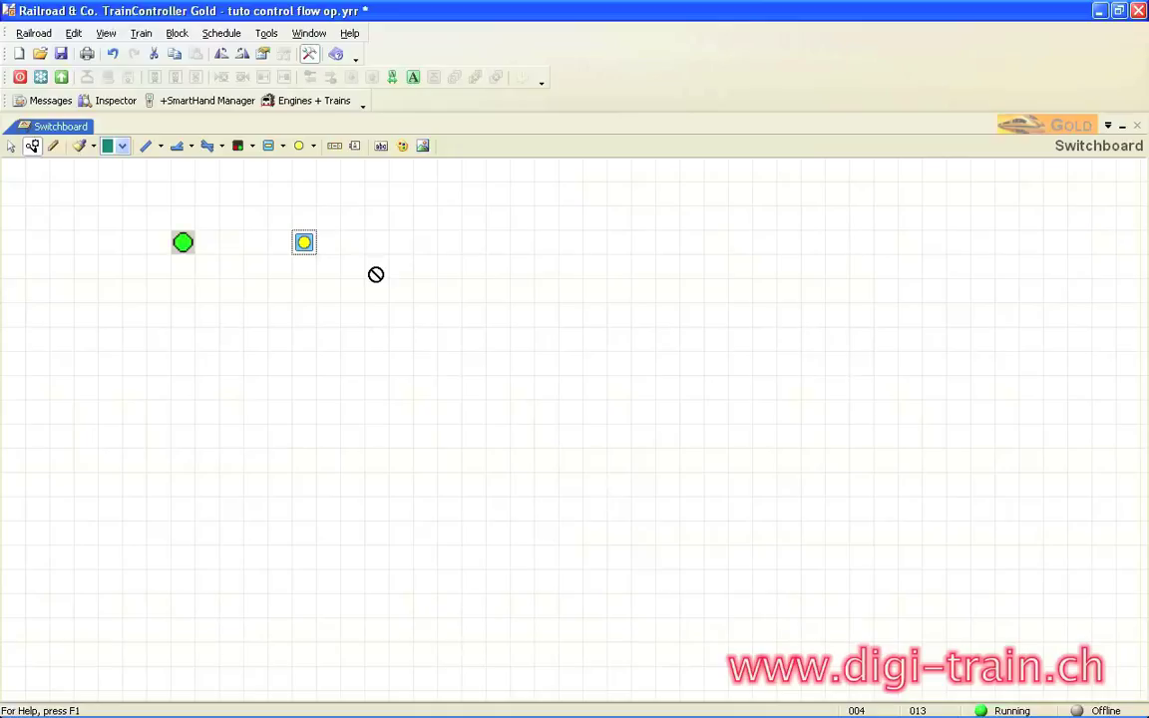